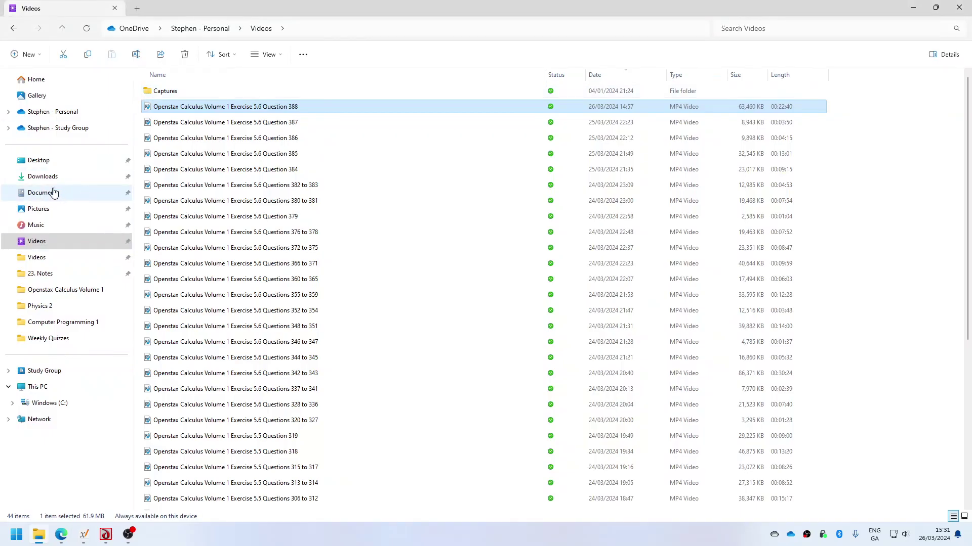
Open the Calculus spreadsheet from Documents > Calculus and bring up the problem notes
click(53, 193)
click(184, 409)
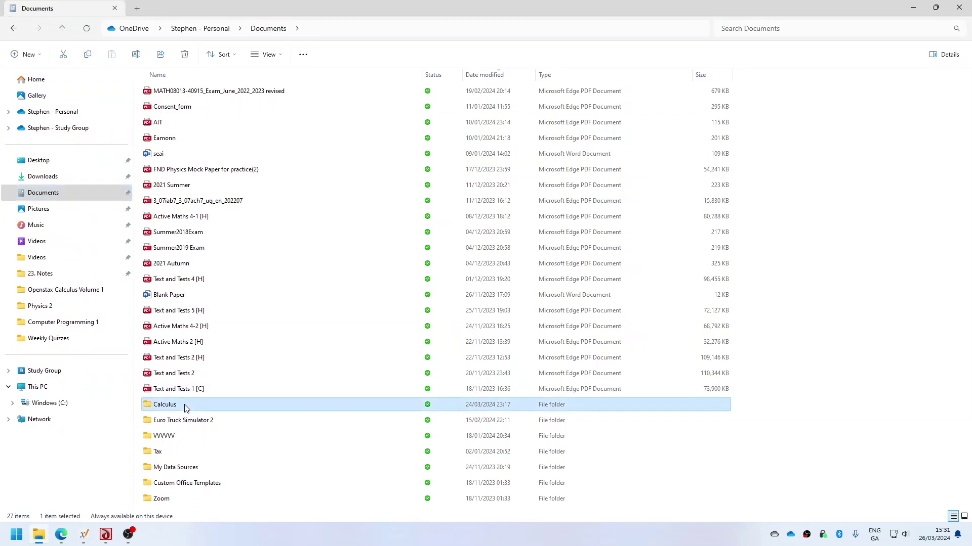
double_click(184, 408)
double_click(172, 92)
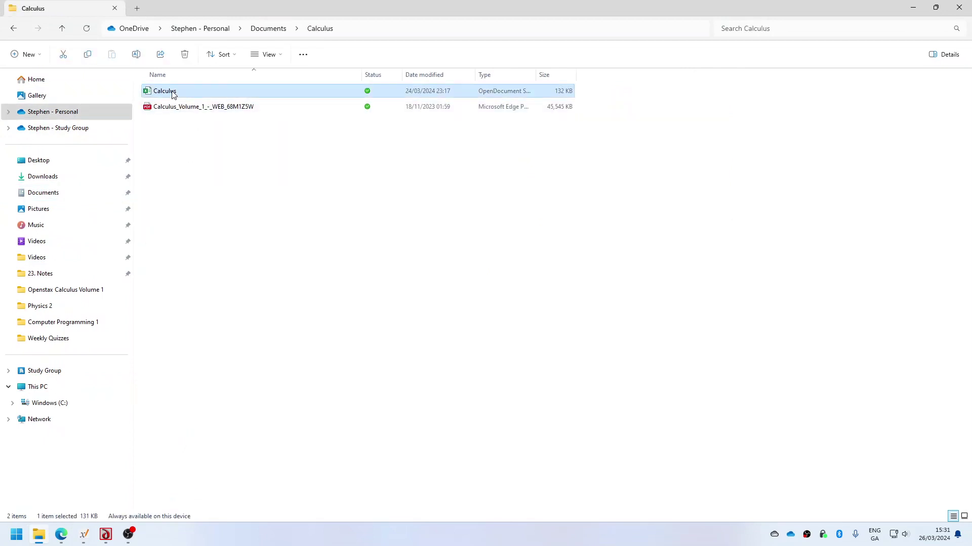
click(67, 541)
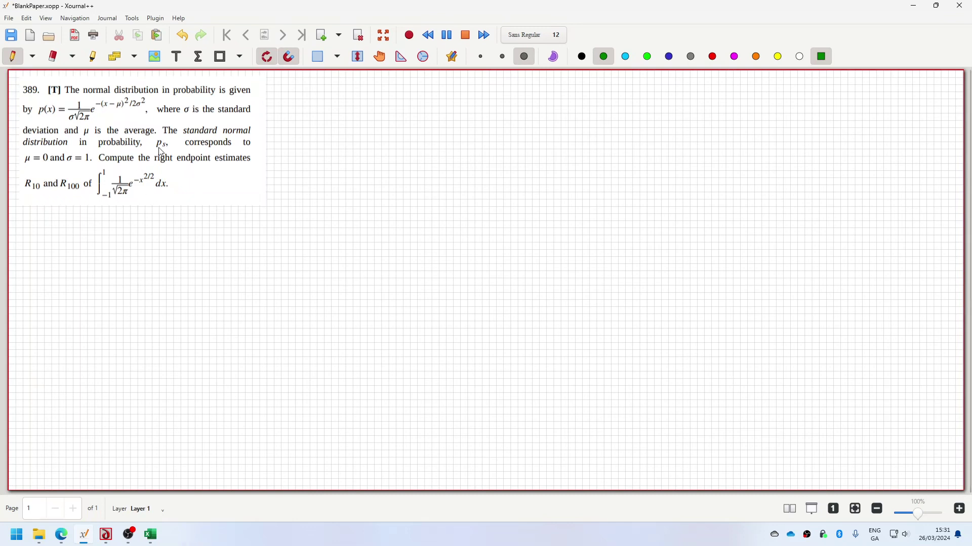
Bring the Calculus workbook forward and scroll the sheet tabs to the last sheet, Sheet35
click(152, 536)
click(540, 503)
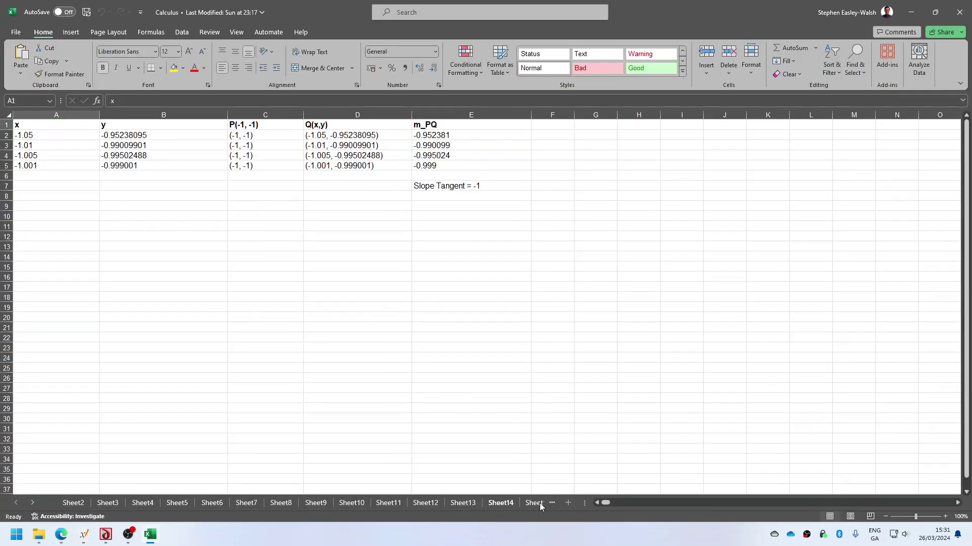
click(538, 502)
click(537, 502)
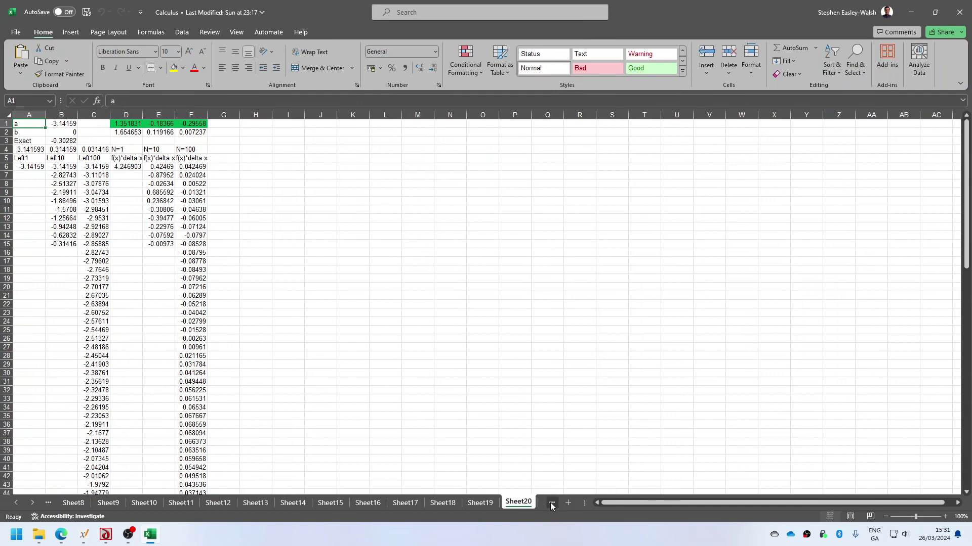
click(551, 503)
click(552, 503)
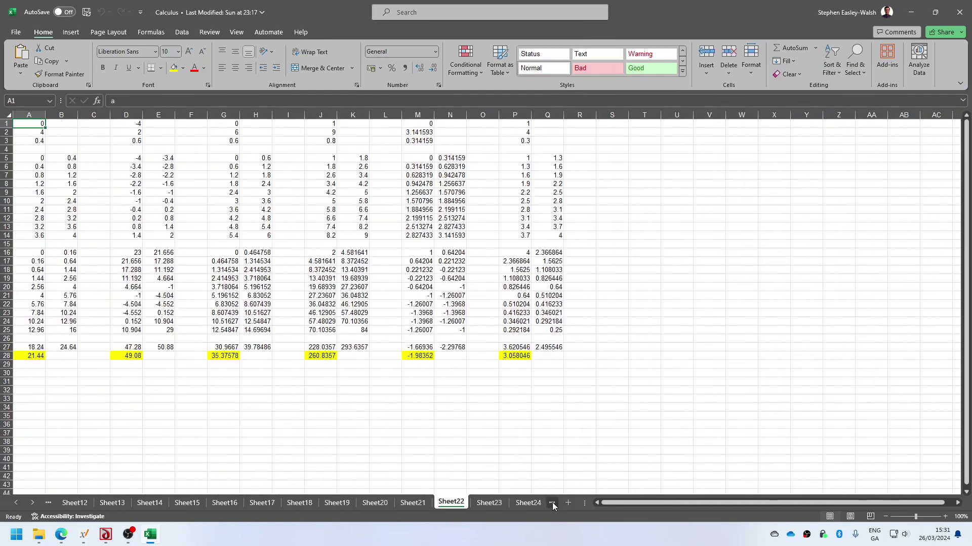
click(552, 503)
click(552, 503)
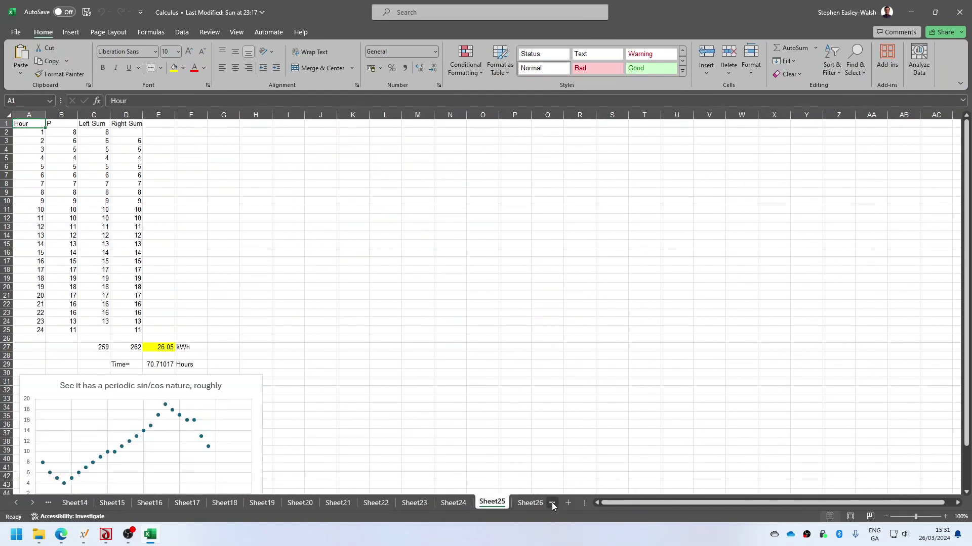
click(552, 503)
click(552, 503)
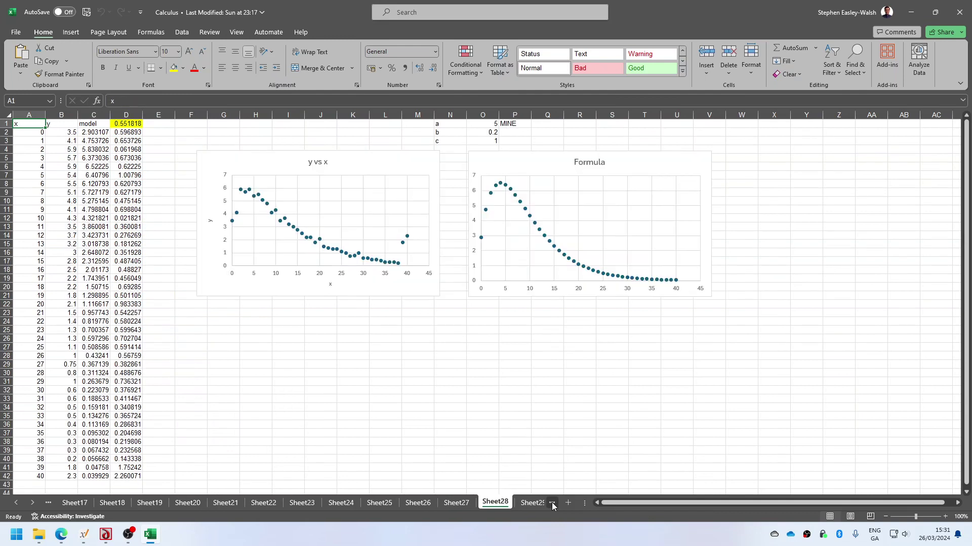
click(552, 503)
click(552, 504)
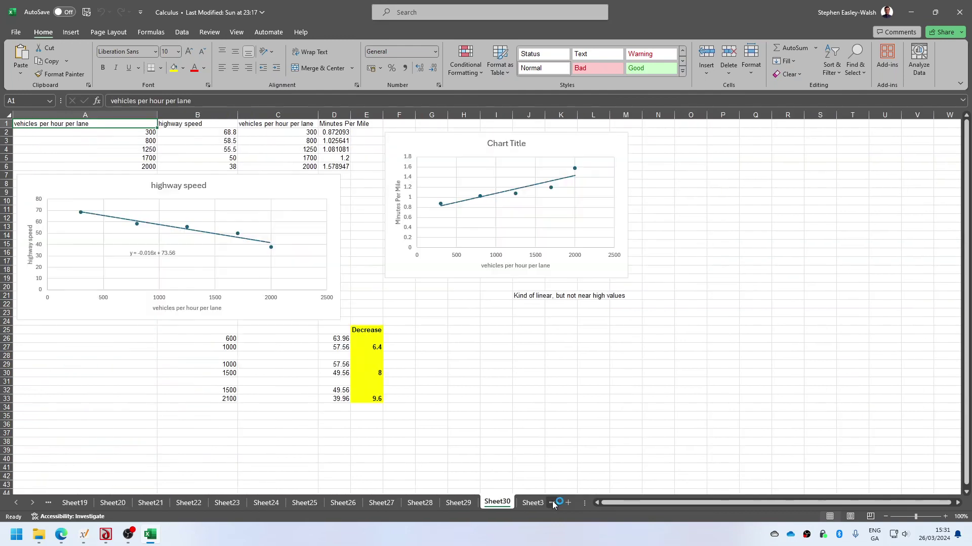
click(552, 503)
click(551, 503)
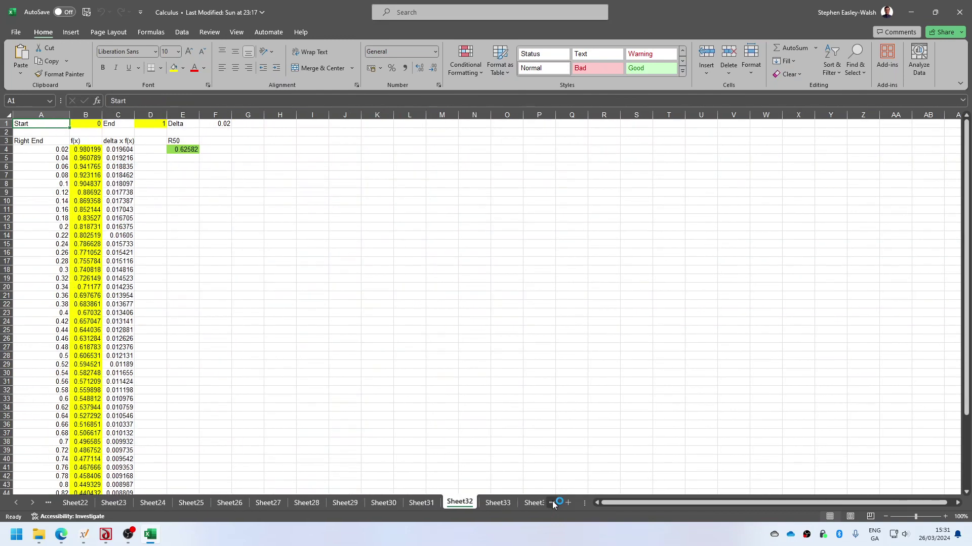
click(553, 506)
click(554, 505)
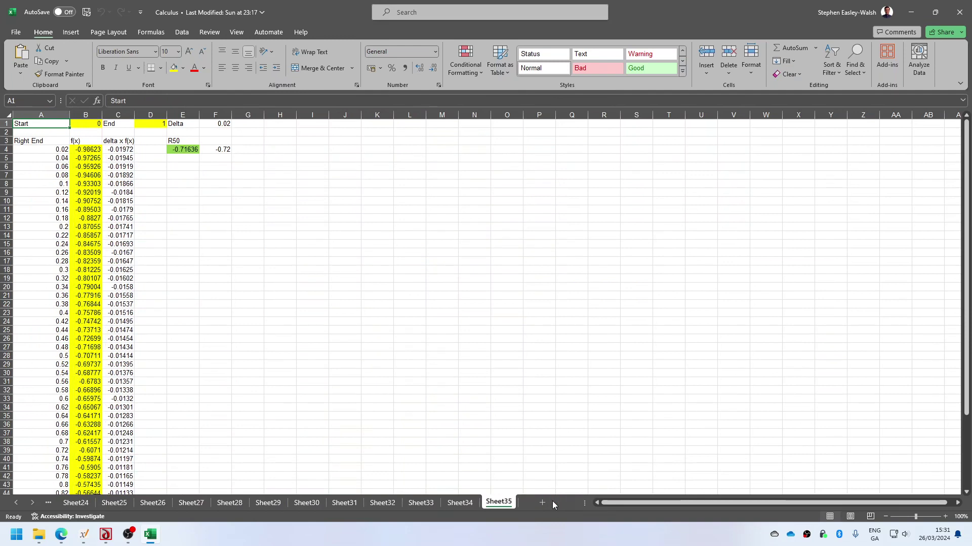
click(182, 220)
Copy the whole Right End sheet and paste it into a newly added sheet
key(ctrl+a)
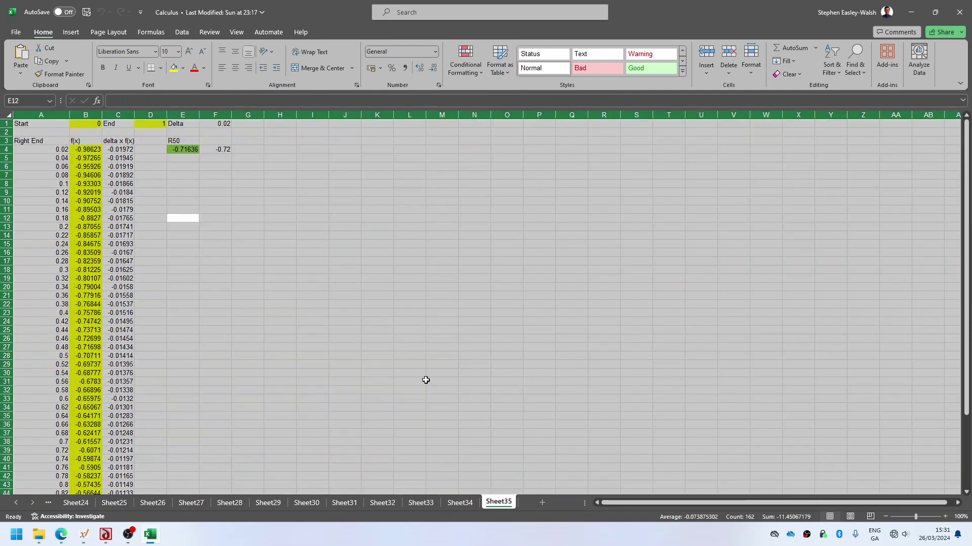
key(ctrl+c)
click(542, 502)
key(ctrl+v)
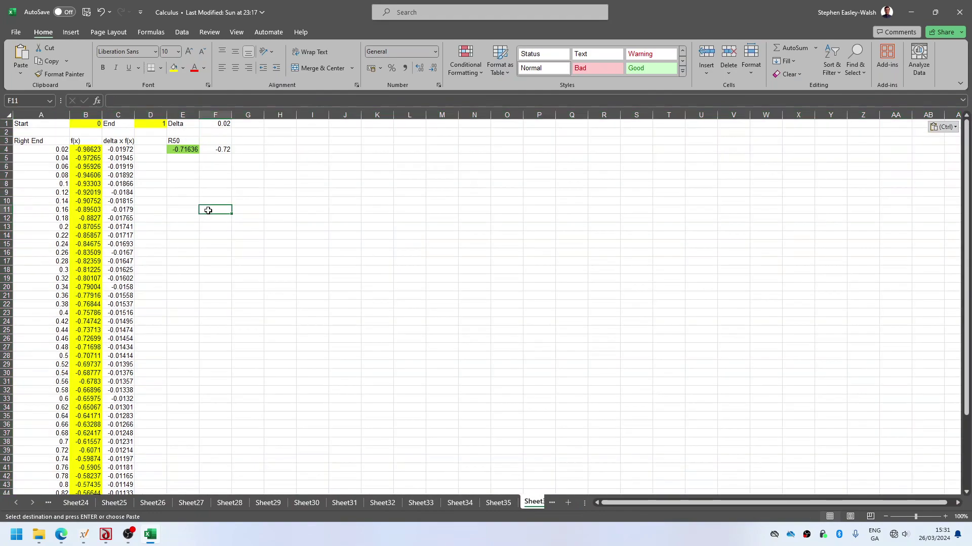
key(alt+Tab)
key(alt+Tab)
key(alt+Tab)
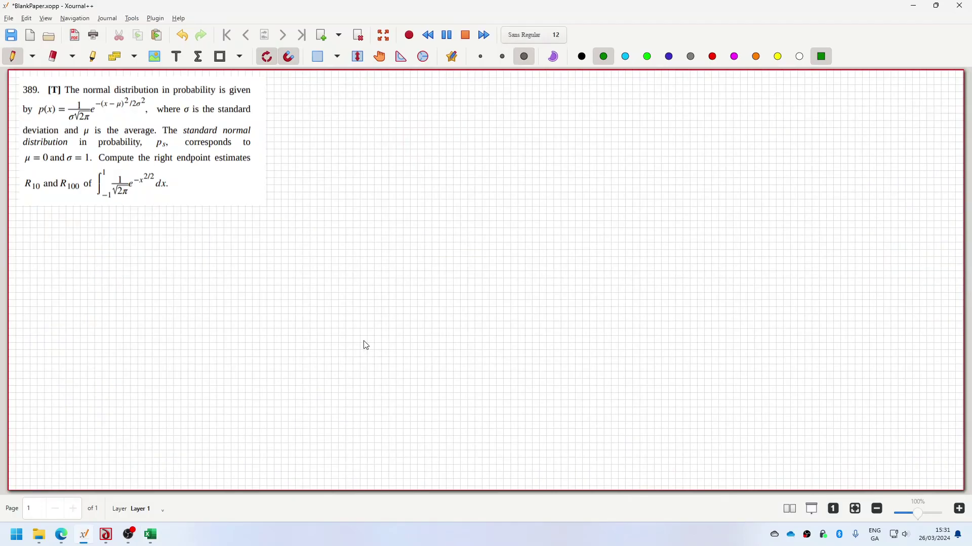
key(alt+Tab)
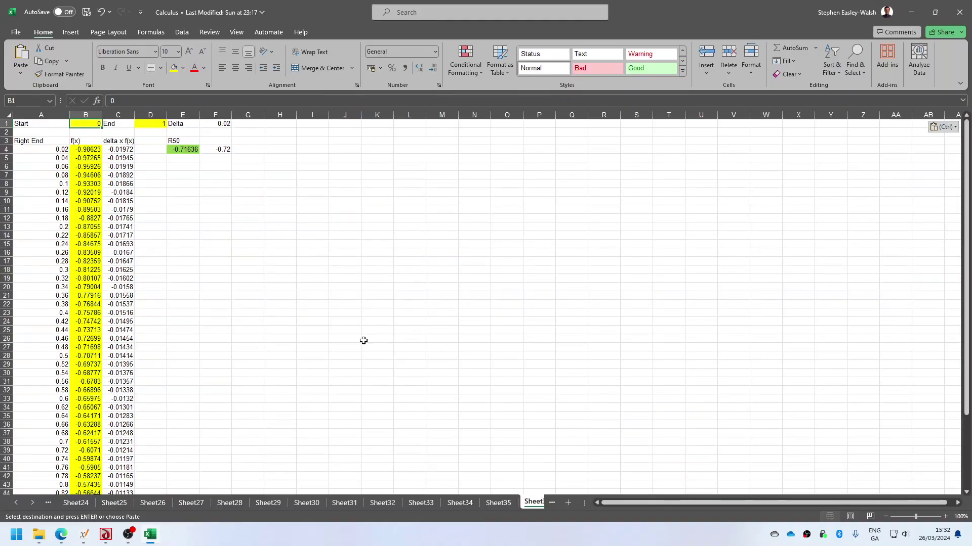
text(-)
Set Start to -1, change Delta to =(D1-B1)/10 giving 0.2, and fill it yellow
key(Right)
key(Right)
key(Right)
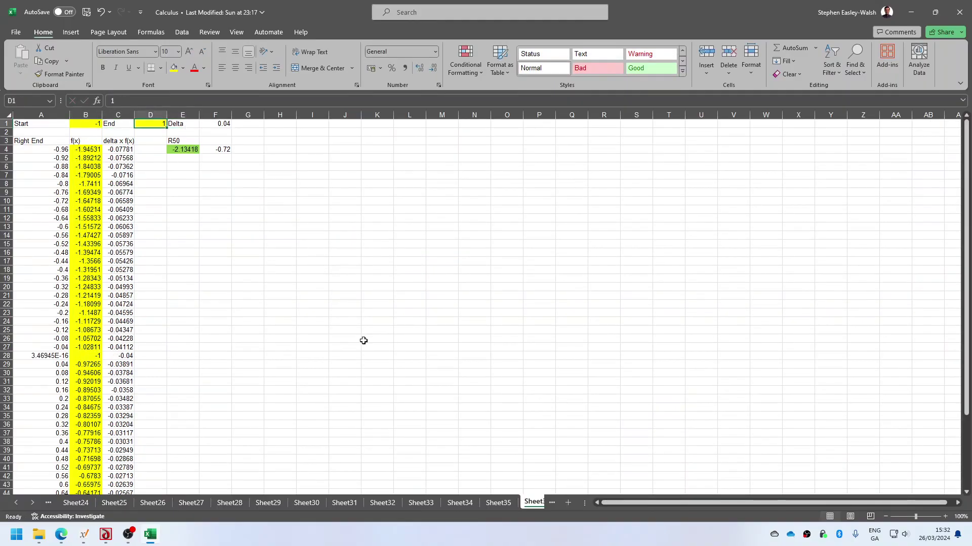
key(Right)
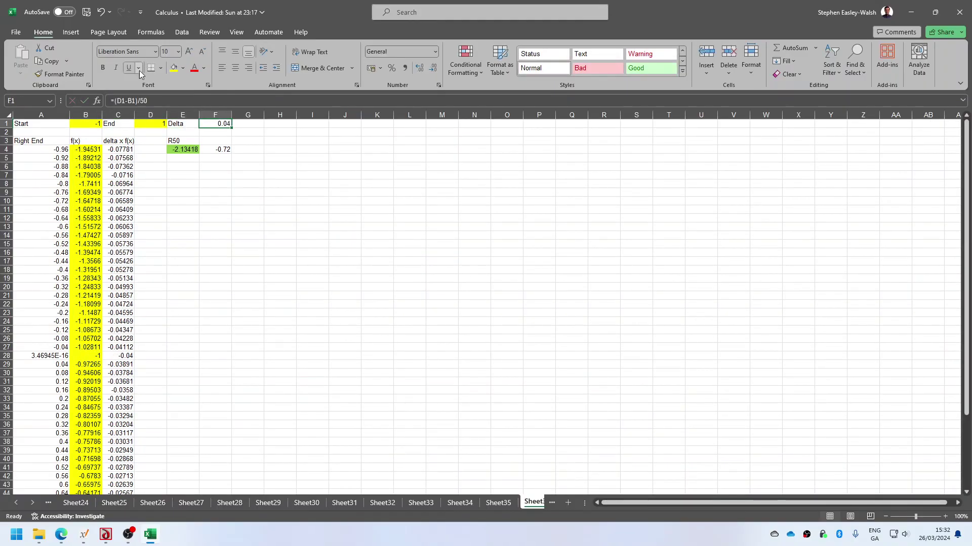
click(144, 100)
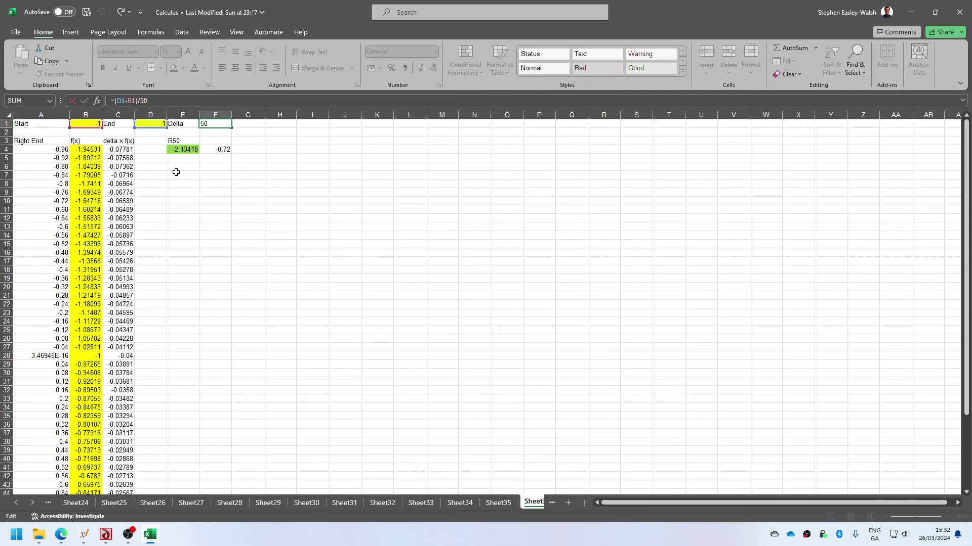
key(Return)
key(alt+Tab)
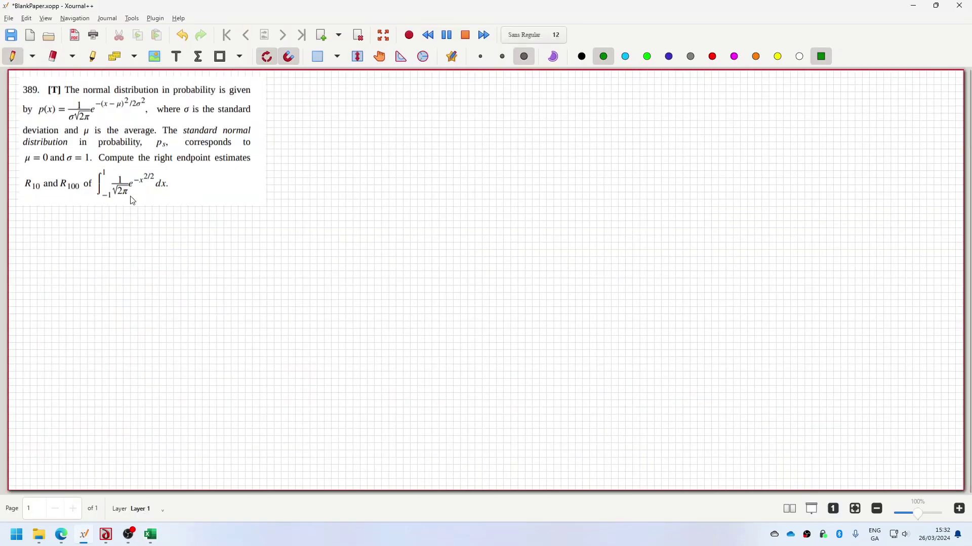
key(alt+Tab)
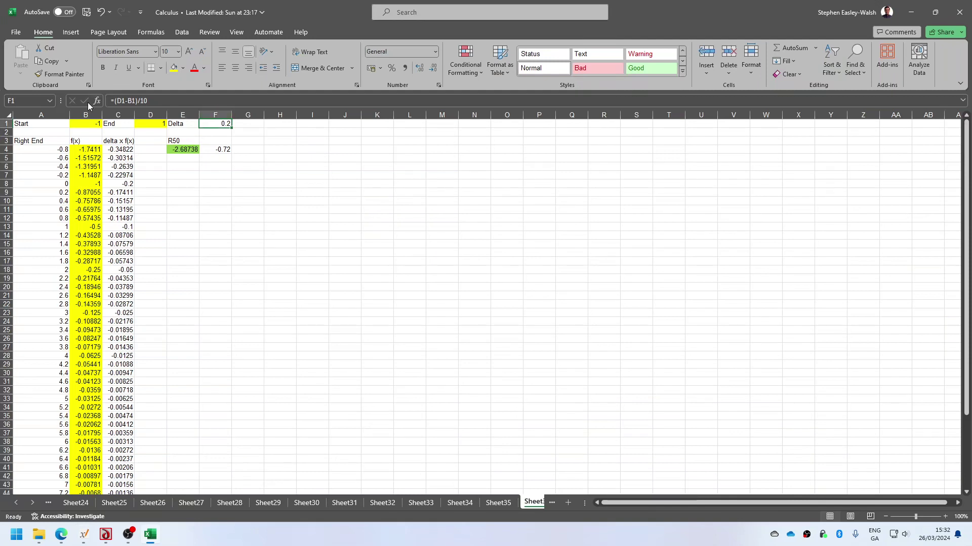
click(174, 68)
Clear rows 14 through 53 so only the ten right endpoints remain
key(alt+Tab)
key(alt+Tab)
key(alt+Tab)
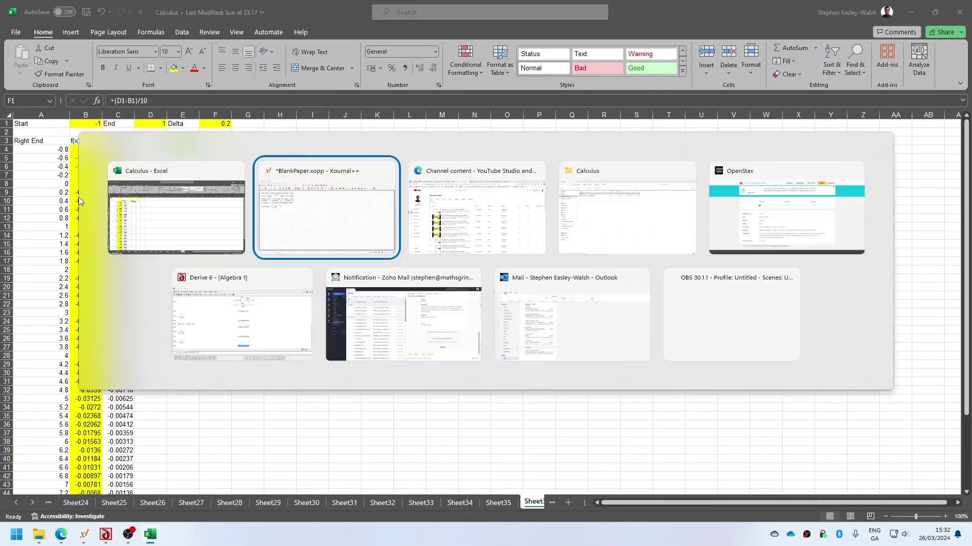
key(Escape)
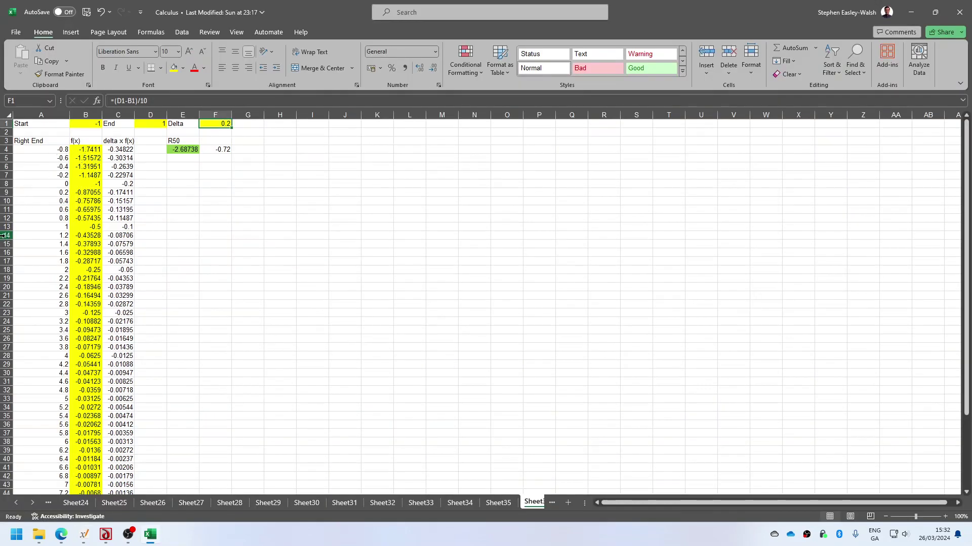
drag(3, 235, 4, 492)
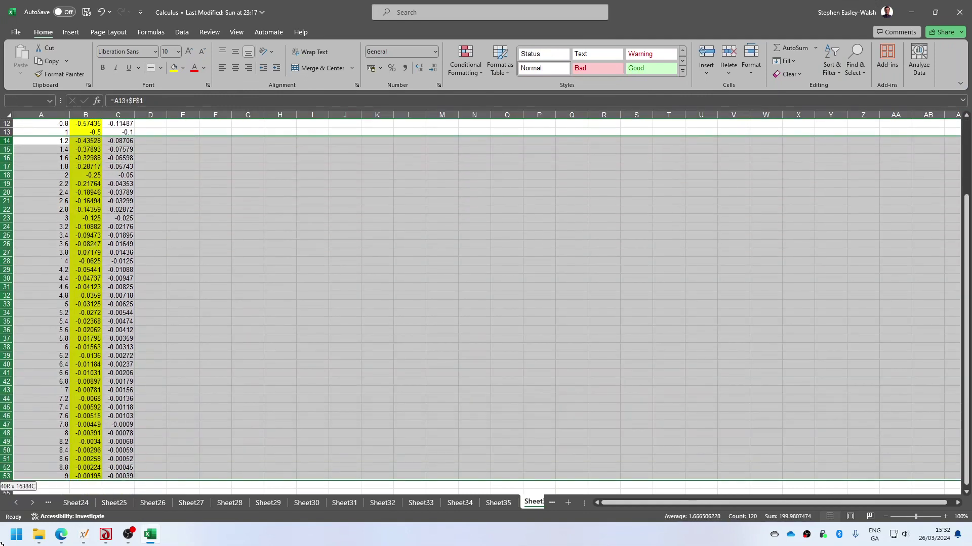
key(Delete)
scroll(4, 325, up, 4)
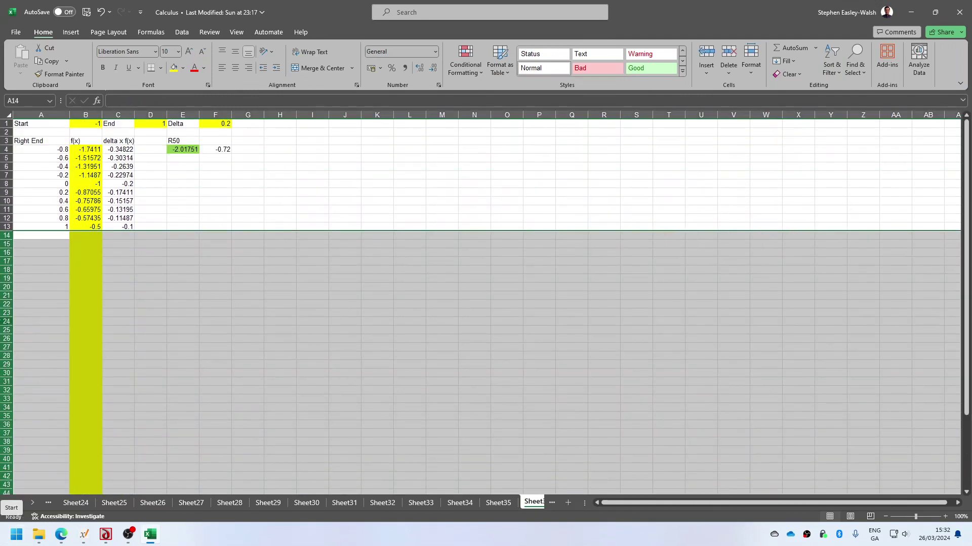
click(91, 149)
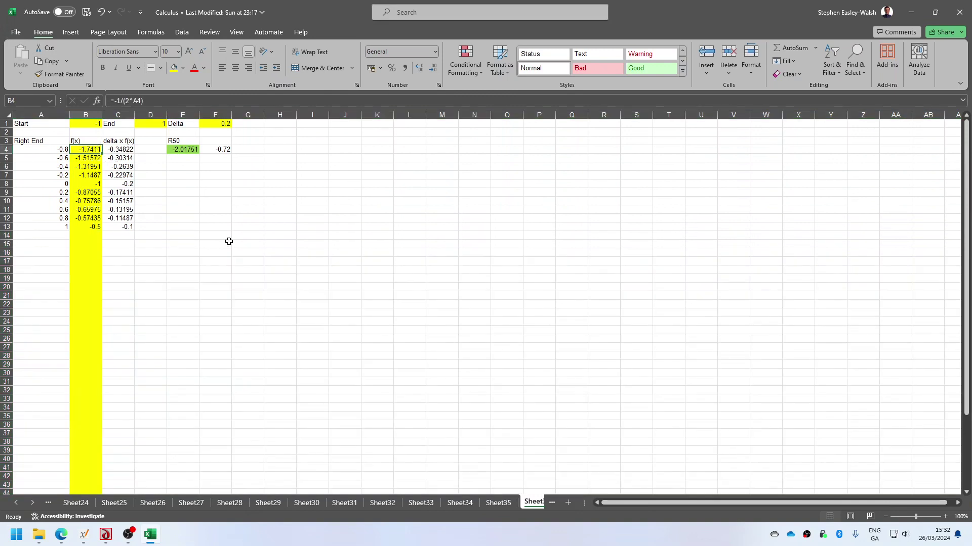
key(alt+Tab)
key(alt+Tab)
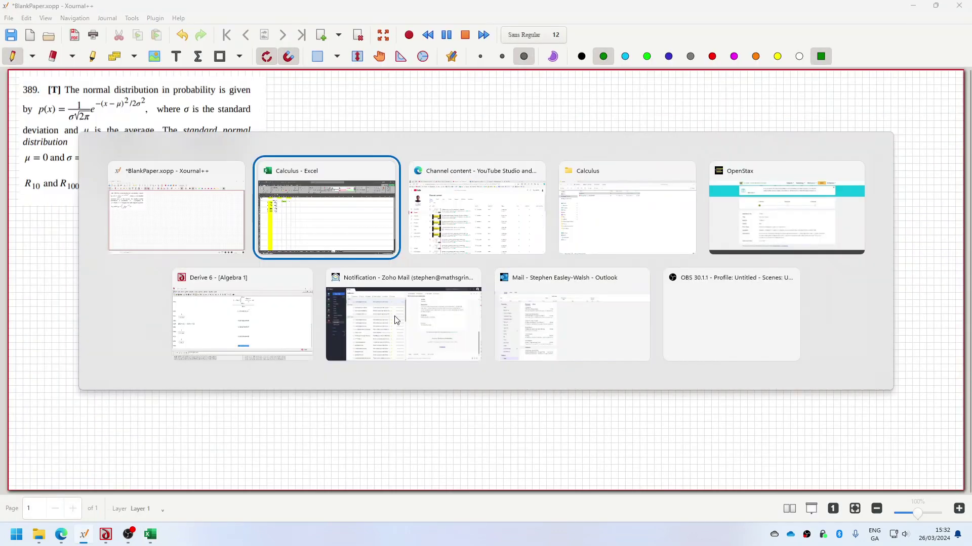
text(1/()
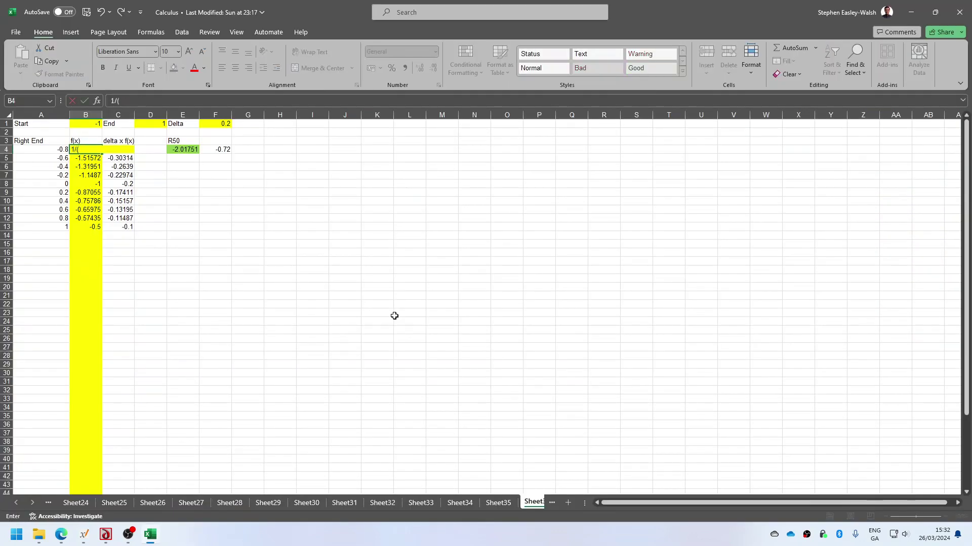
text(sqrt(2*pi()
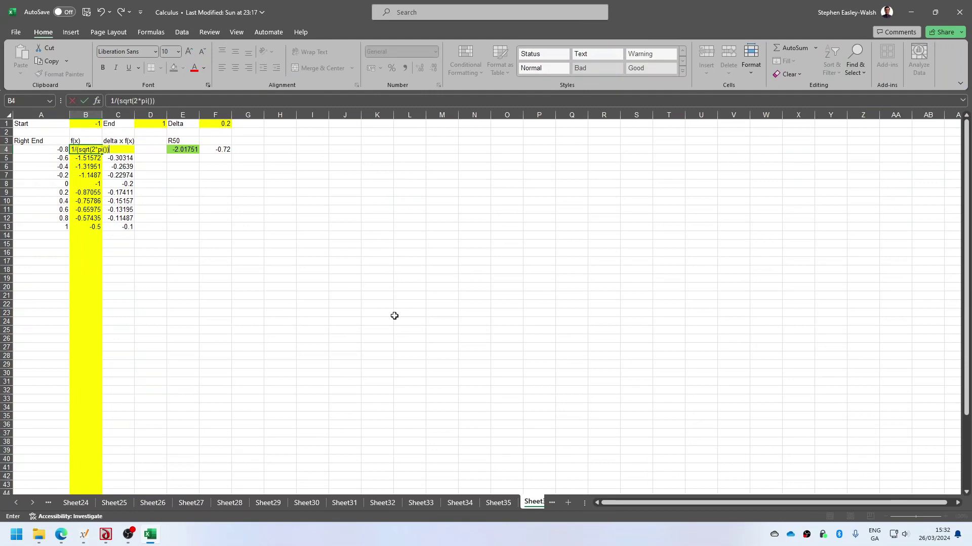
Enter the normal density formula in B4 and accept Excel's typo correction
key(ctrl+Return)
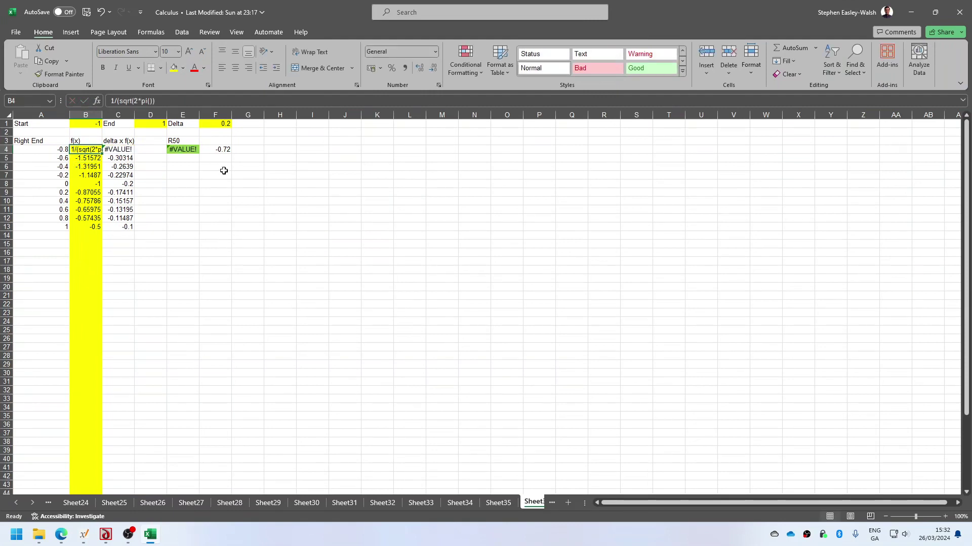
click(180, 149)
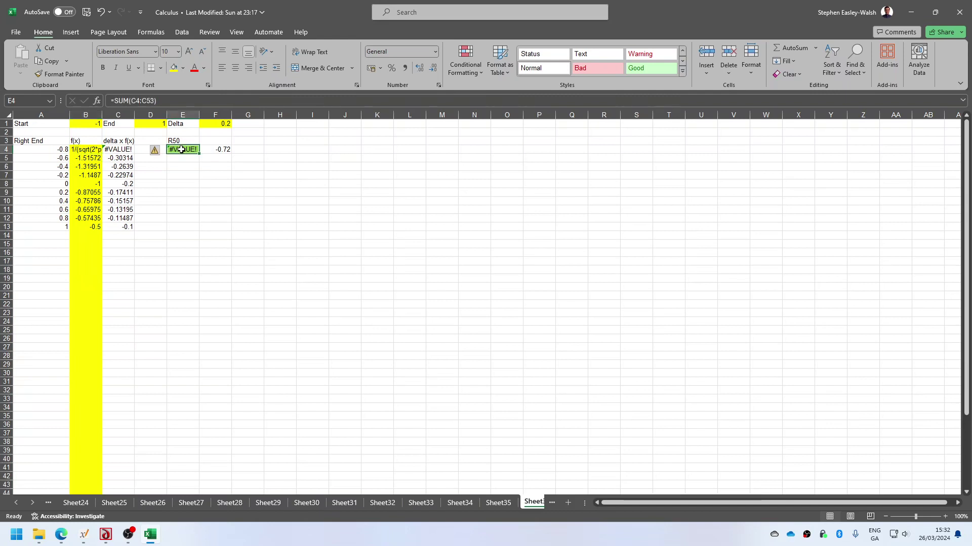
click(91, 150)
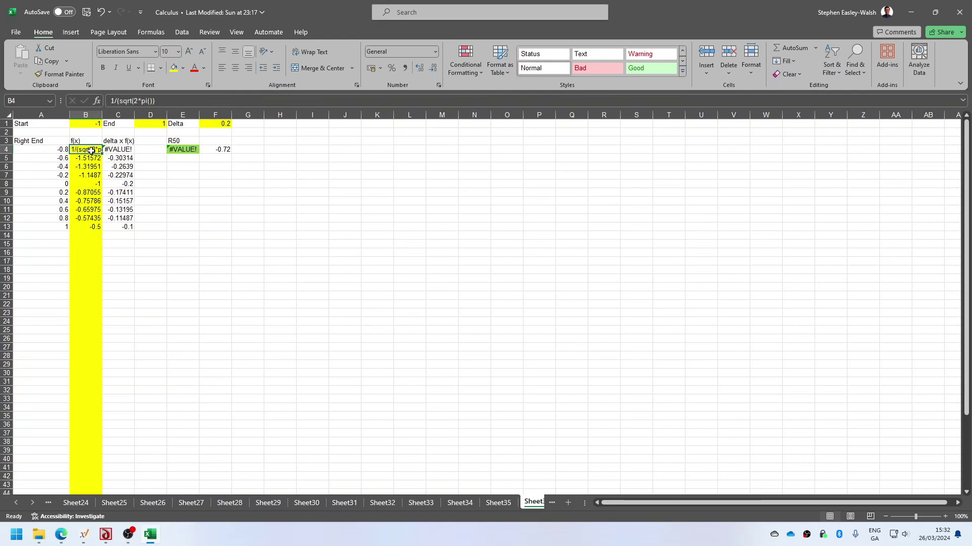
click(112, 102)
text(=)
key(Return)
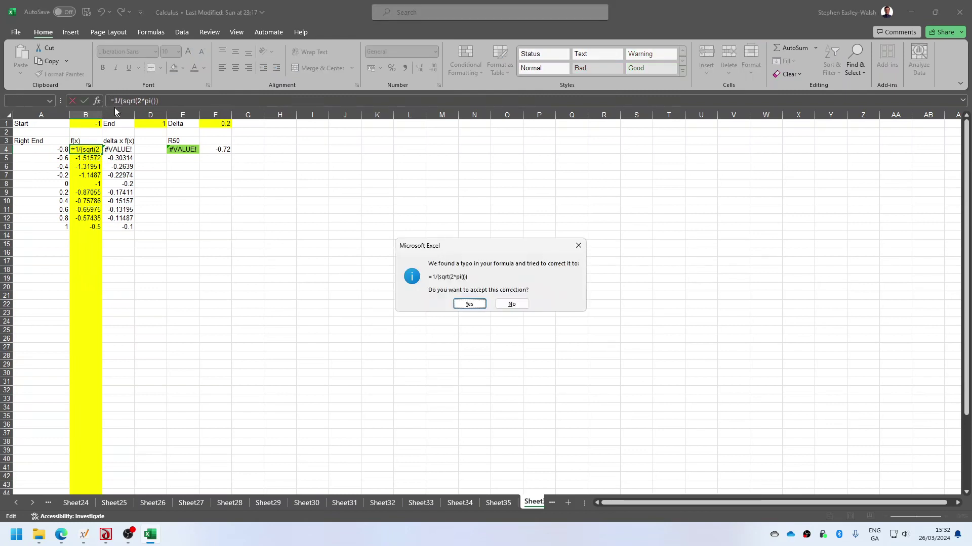
key(Return)
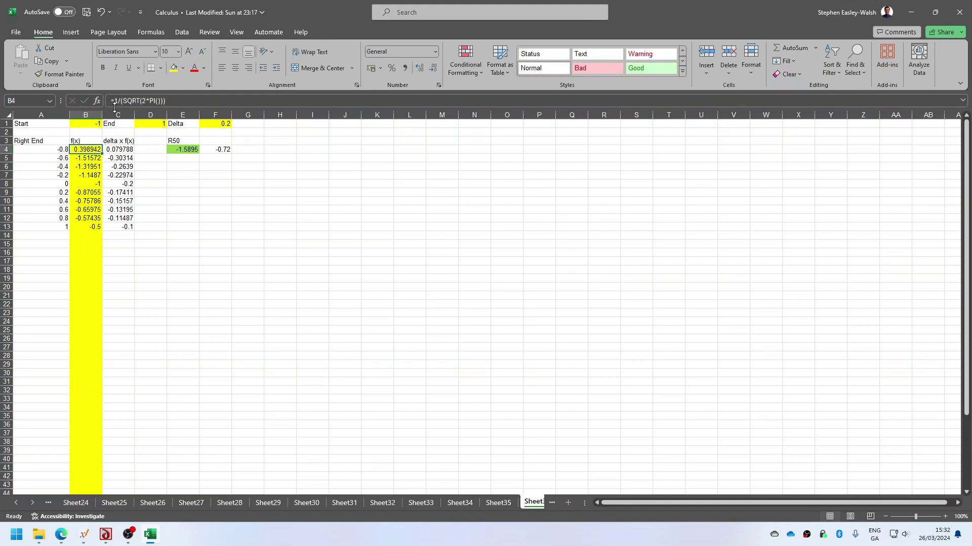
Complete B4 as =1/(SQRT(2*PI()))*EXP(-0.5*A4^2), giving 0.289692
key(alt+Tab)
key(alt+Tab)
click(220, 100)
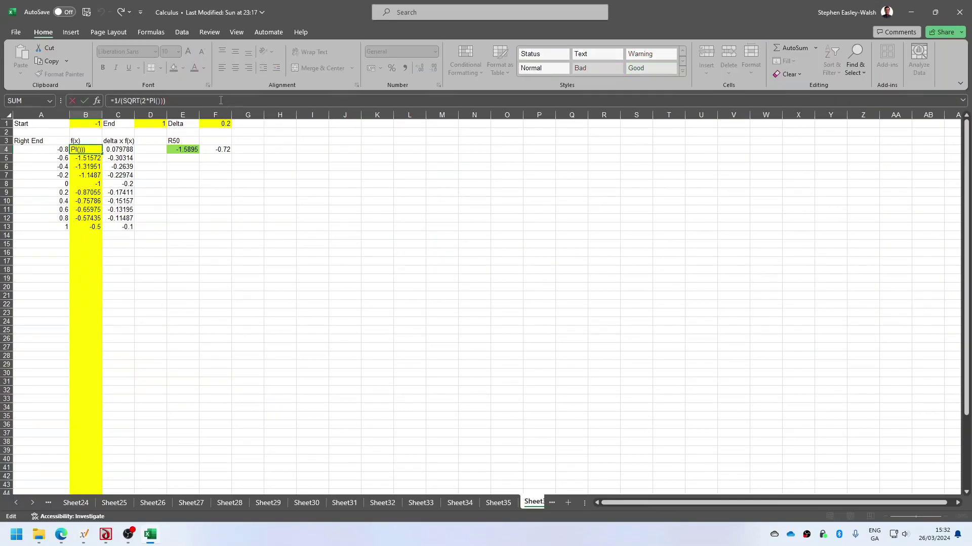
text(*exp()
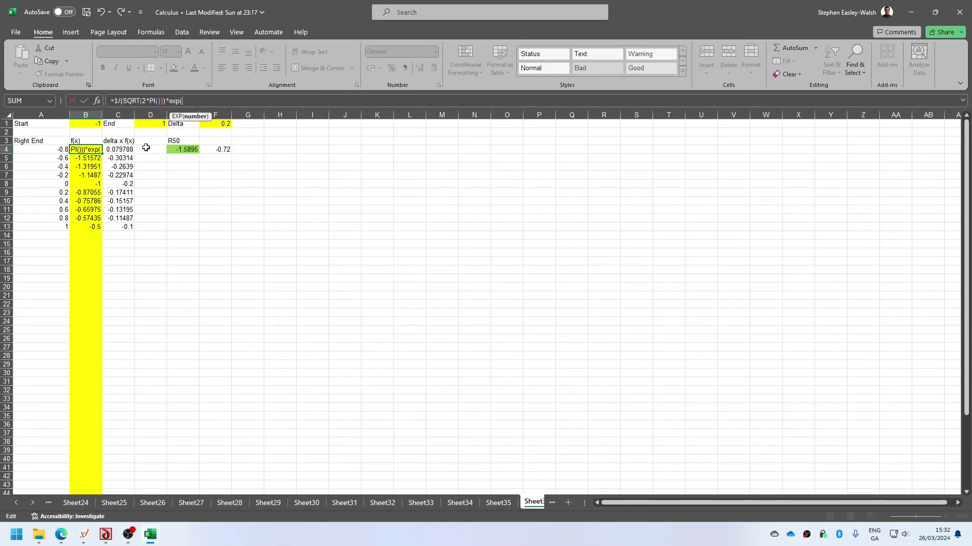
text(-0,5)
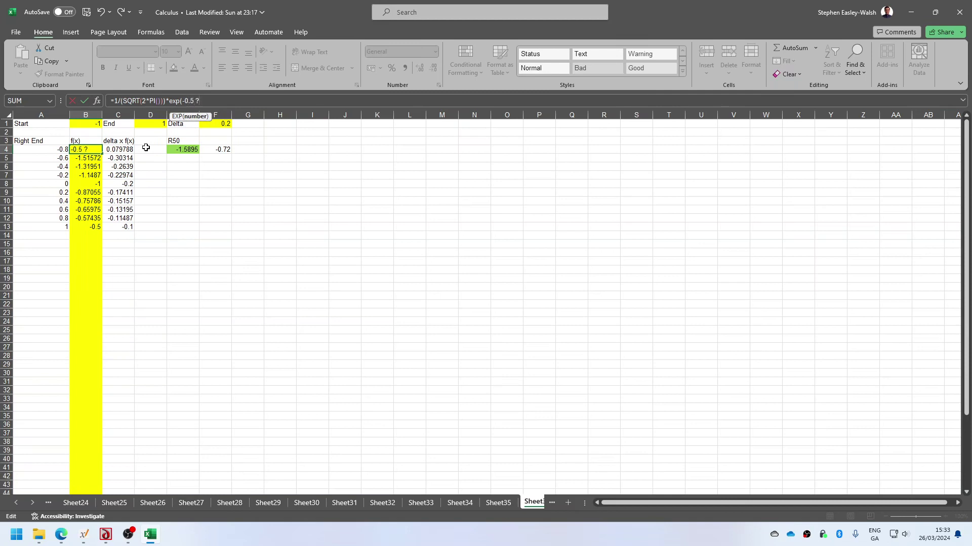
click(38, 149)
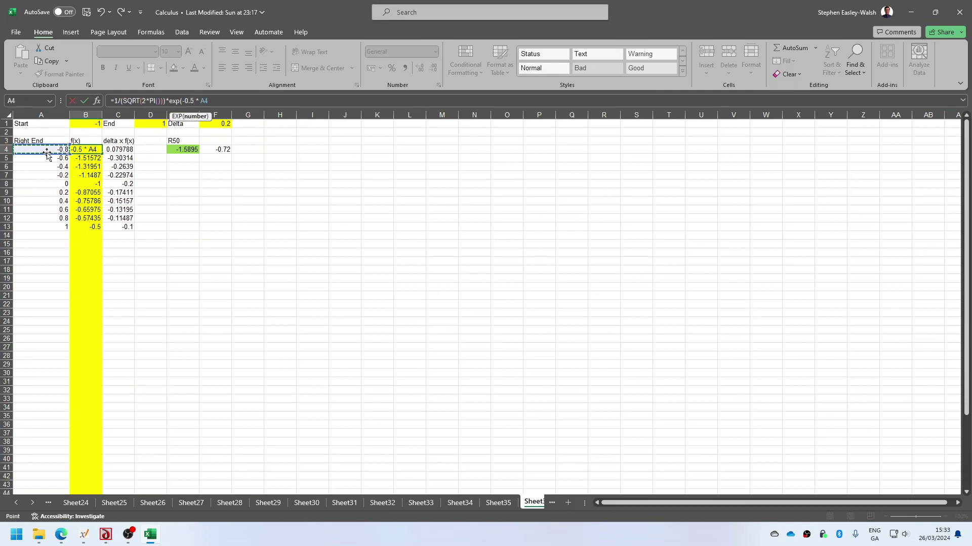
text(^2)
key(Return)
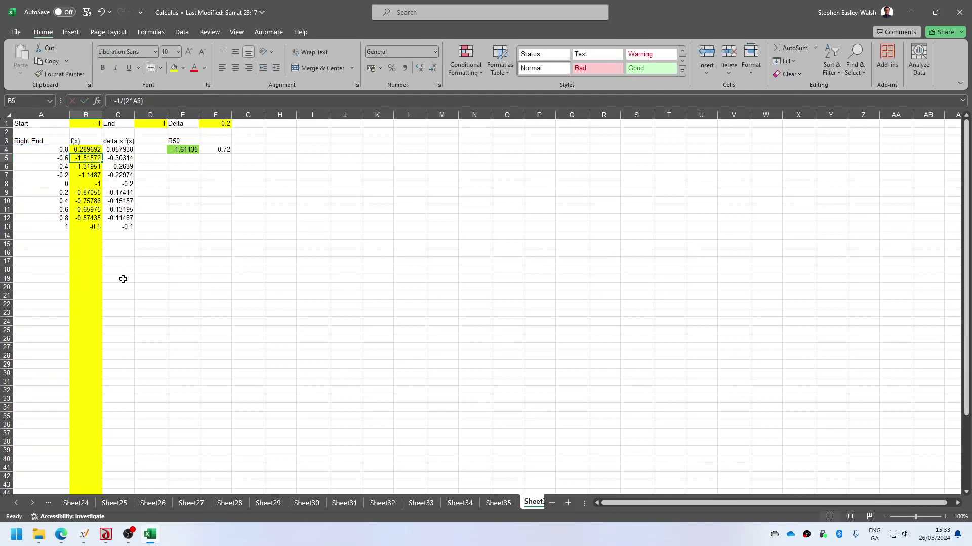
key(Up)
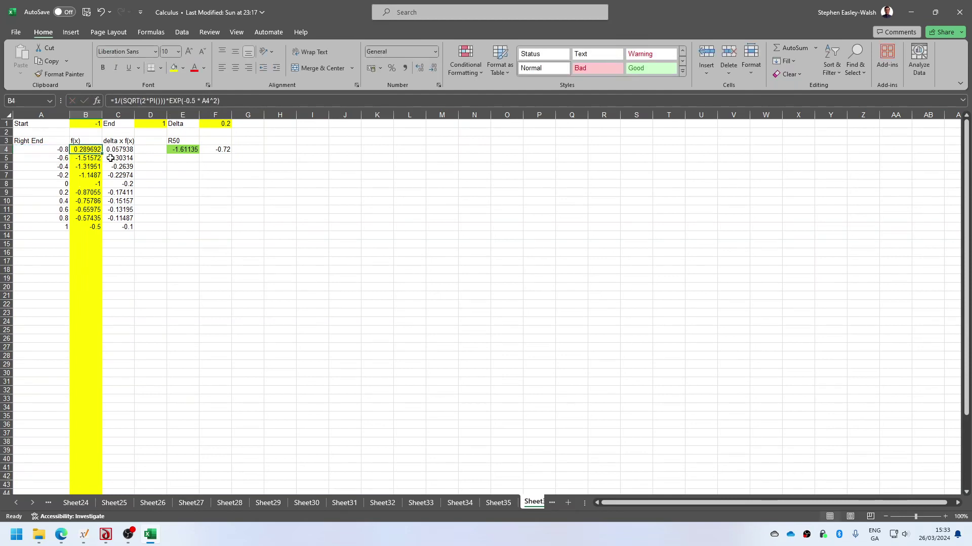
Fill the density formula down to B13 and change E4 to =SUM(C4:C13), giving 0.681074
drag(102, 153, 103, 231)
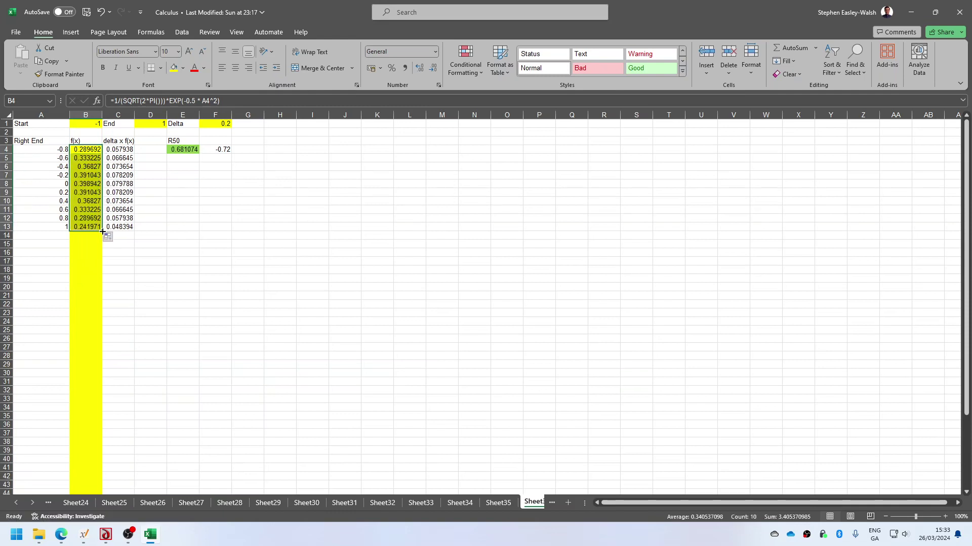
click(127, 150)
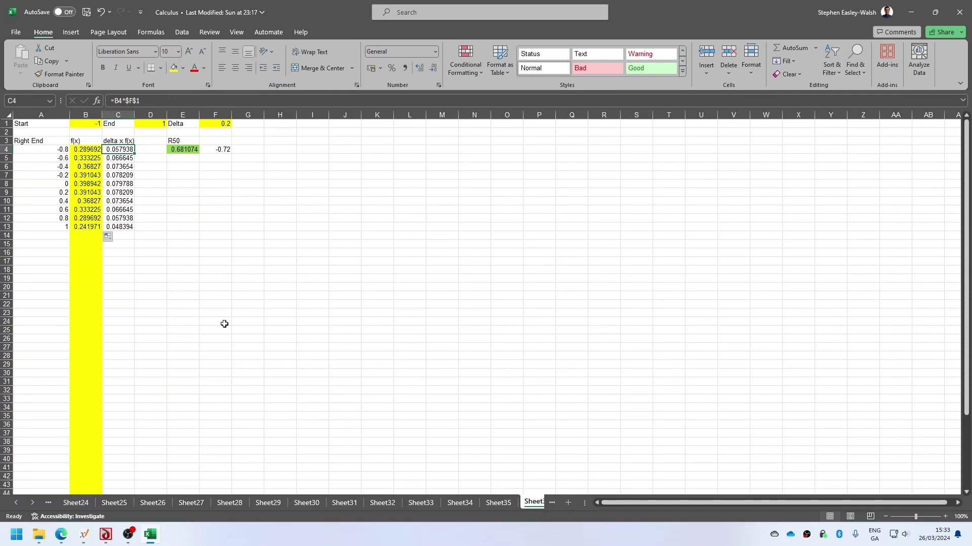
key(Right)
key(Right)
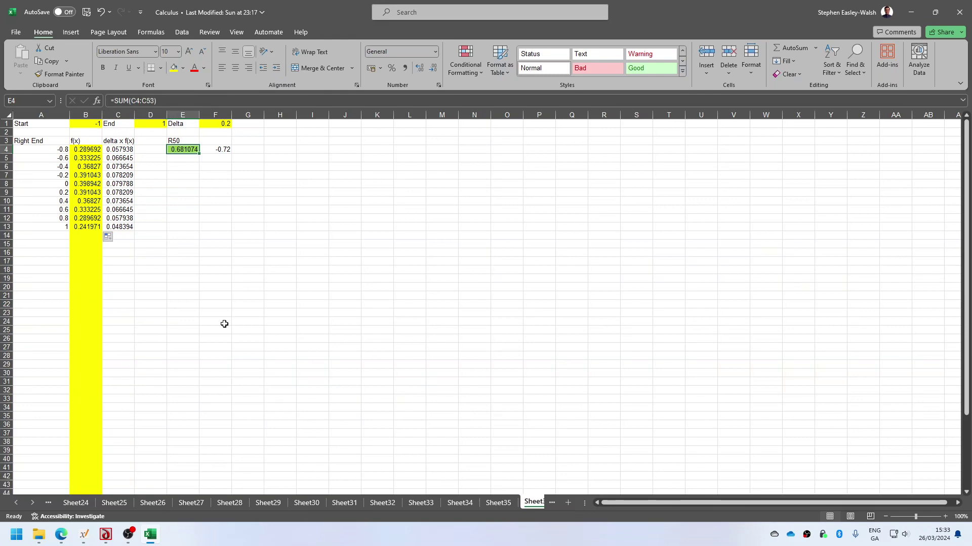
key(F2)
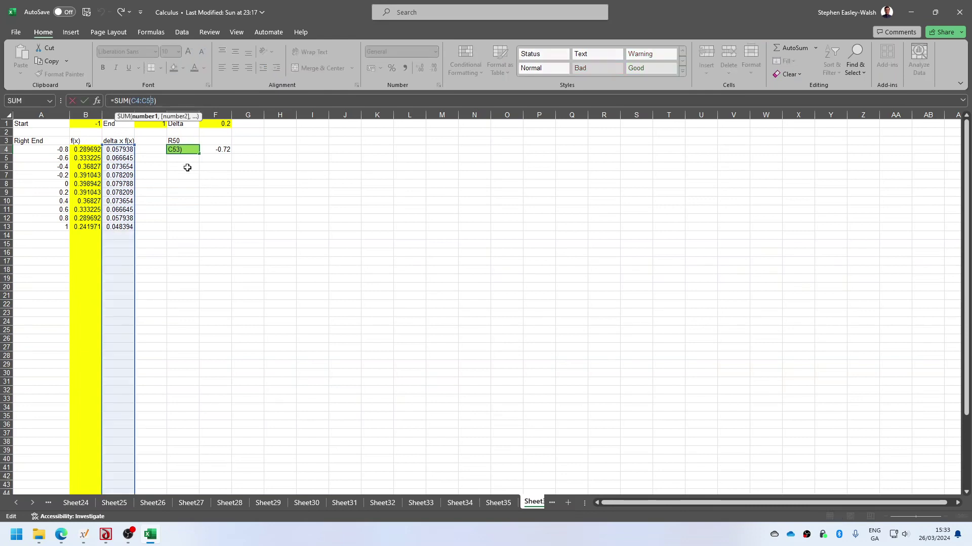
text(1)
key(Tab)
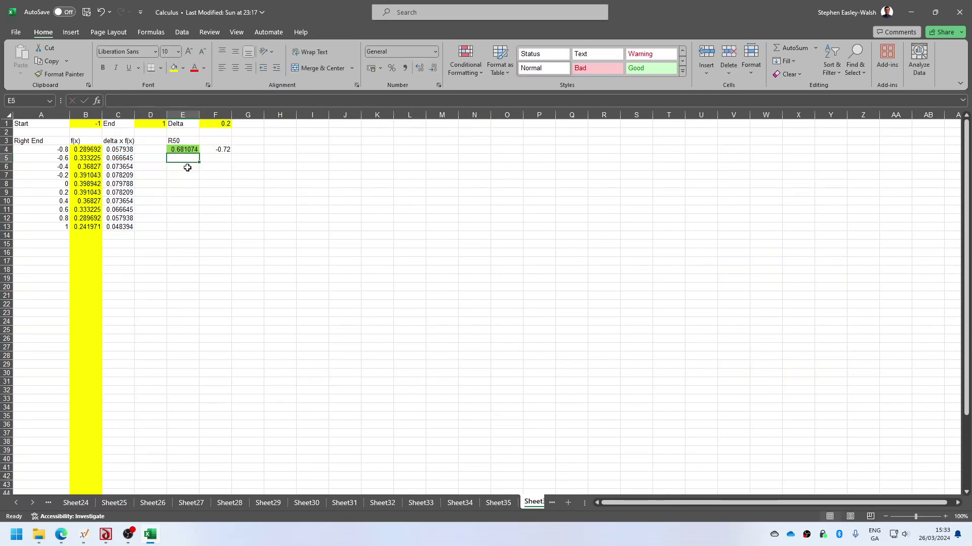
key(Left)
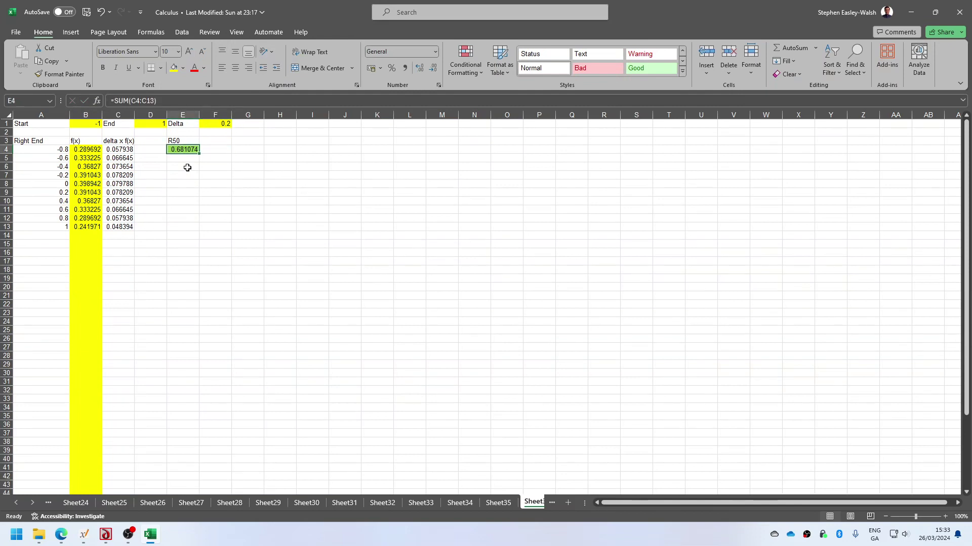
key(alt+Tab)
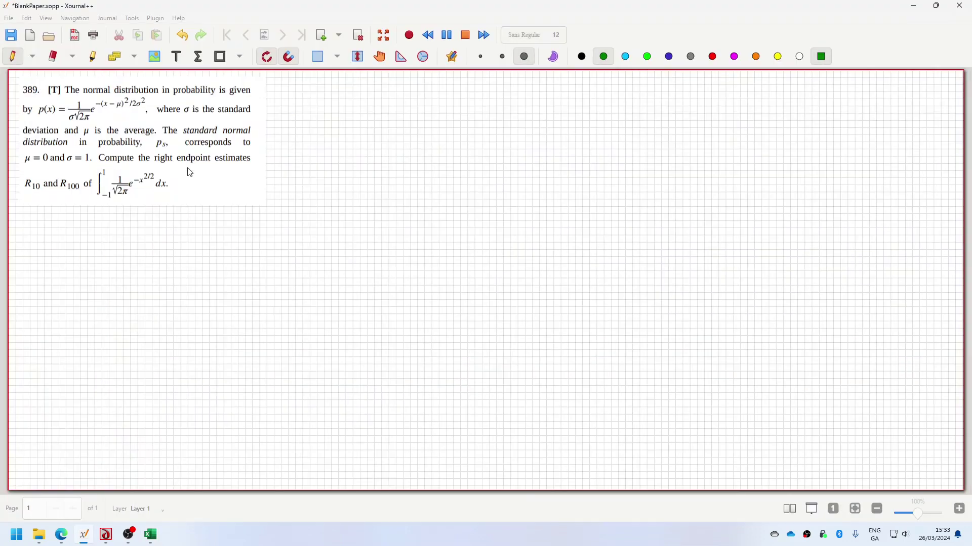
key(alt+Tab)
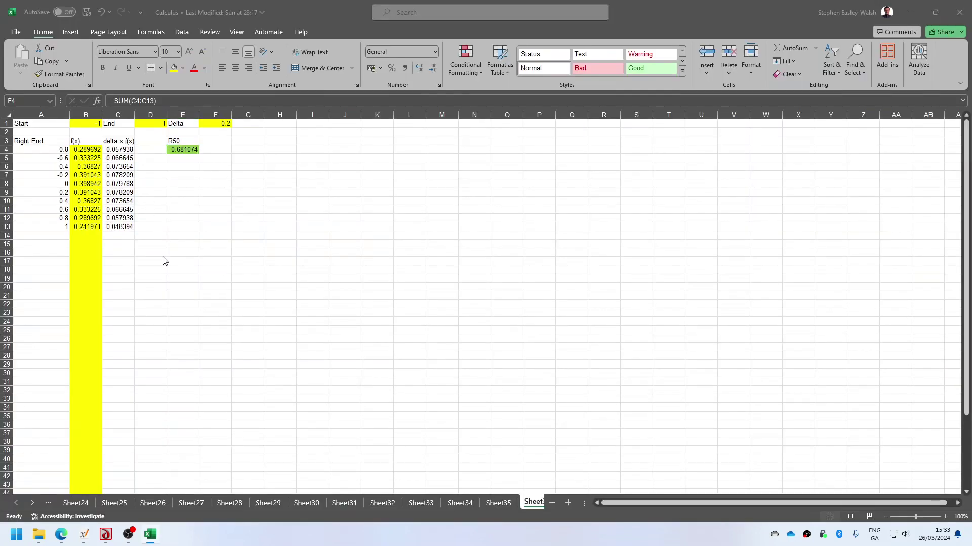
Copy the entire ten-endpoint sheet and add a new blank sheet
key(alt+Tab)
key(alt+Tab)
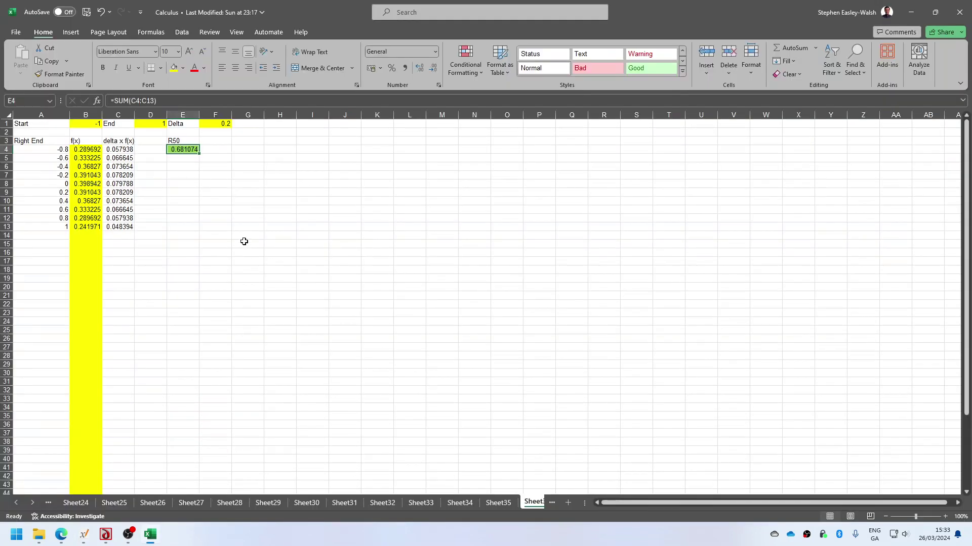
click(233, 225)
key(ctrl+a)
key(ctrl+c)
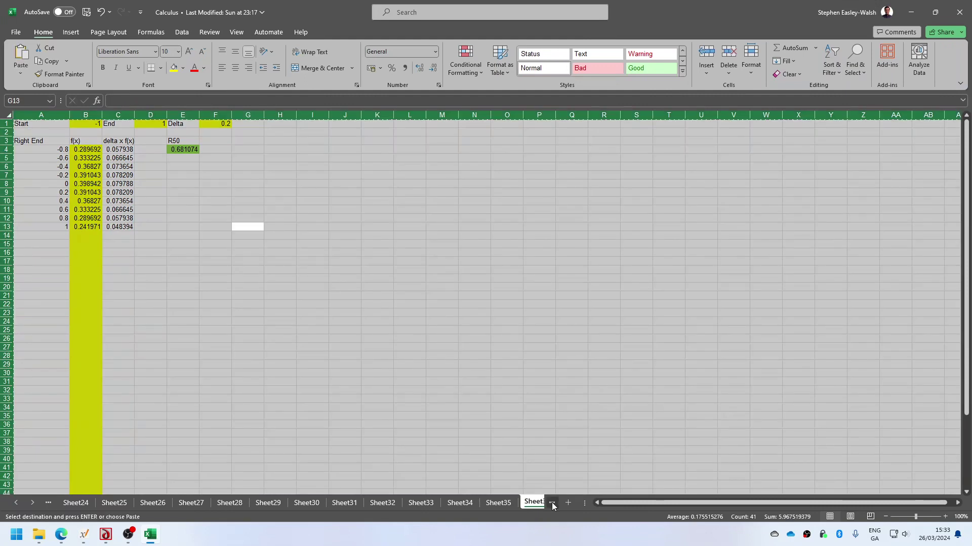
click(553, 507)
click(460, 503)
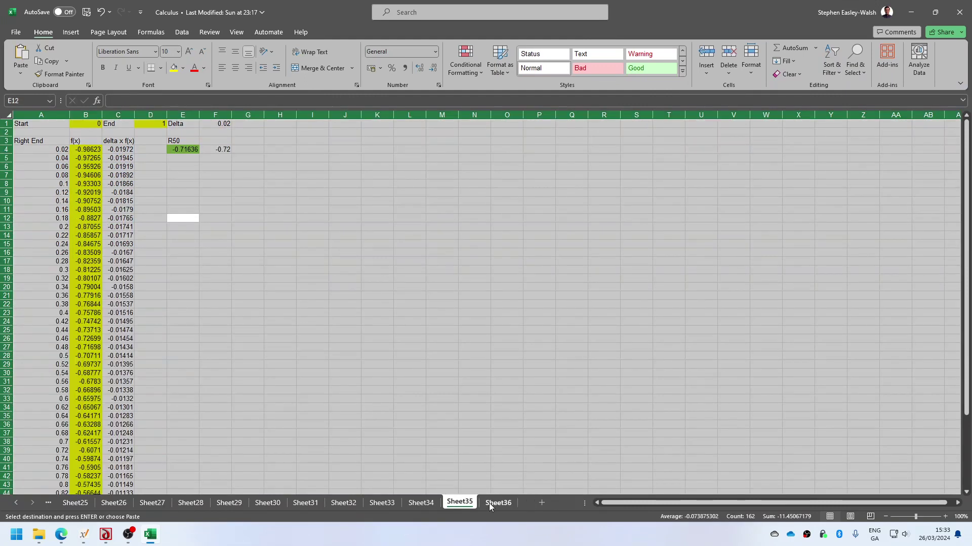
click(498, 503)
click(541, 503)
Paste the table into the new sheet and set Delta to =(D1-B1)/100, giving 0.02
key(ctrl+v)
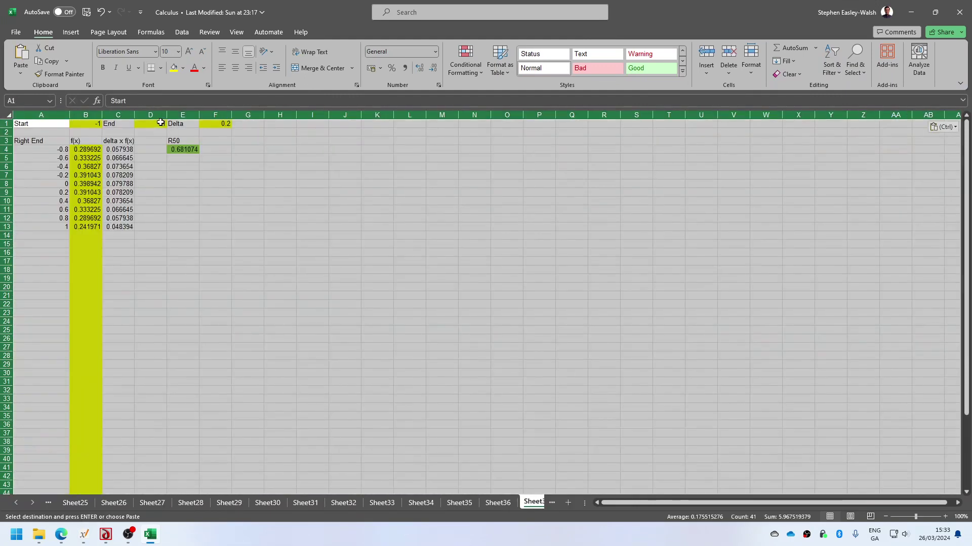
click(163, 124)
click(215, 124)
text(=(D1-B1)/10)
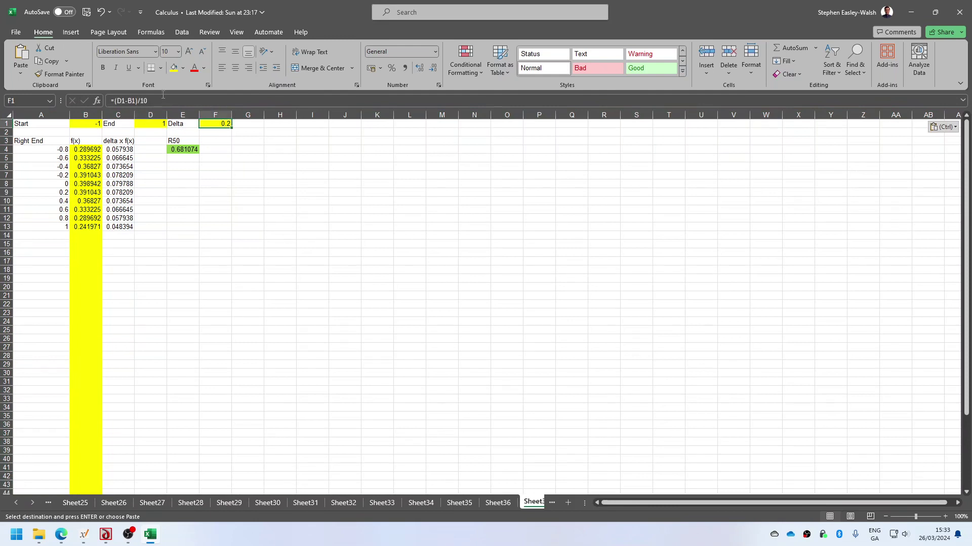
text(0)
key(Return)
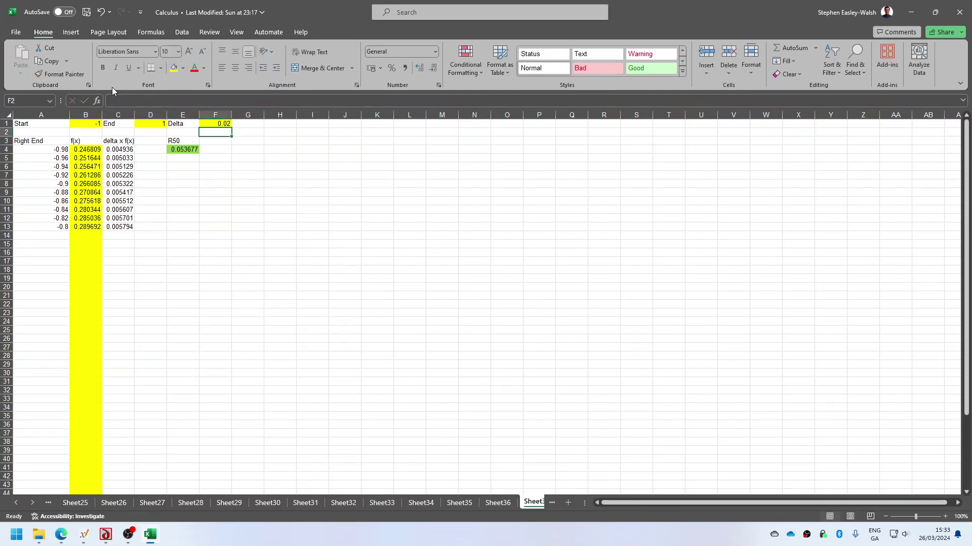
Fill the table rows down to row 103 so the endpoints run to x = 1
mouse_move(48, 227)
mouse_down()
mouse_move(120, 228)
mouse_move(190, 544)
mouse_up()
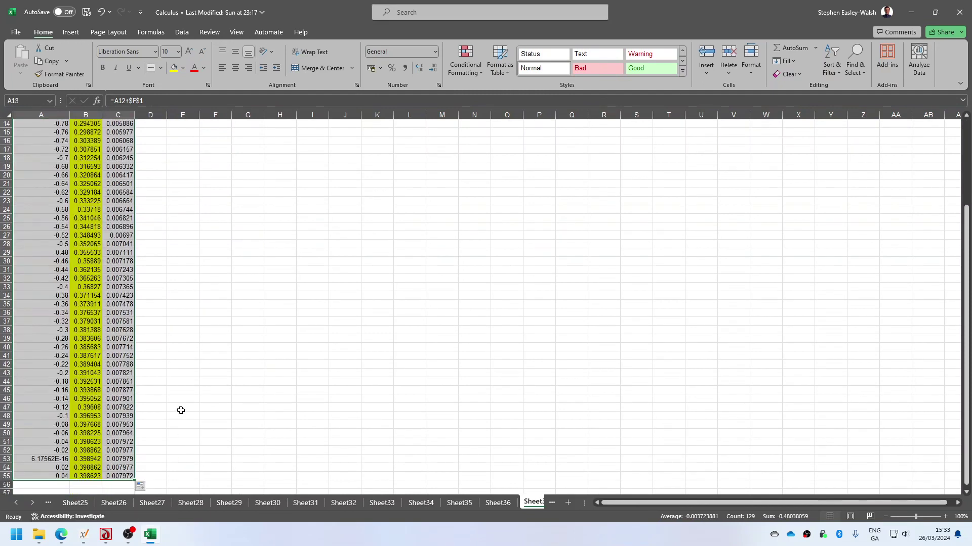
scroll(63, 445, down, 3)
click(63, 445)
mouse_move(30, 399)
mouse_down()
mouse_move(120, 400)
mouse_move(82, 3)
mouse_move(118, 498)
mouse_up()
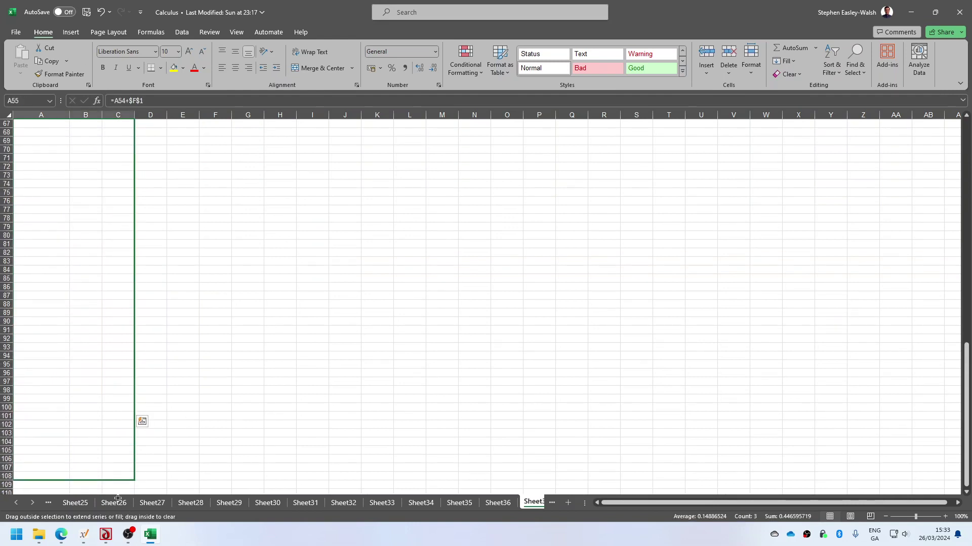
drag(118, 499, 118, 407)
click(251, 373)
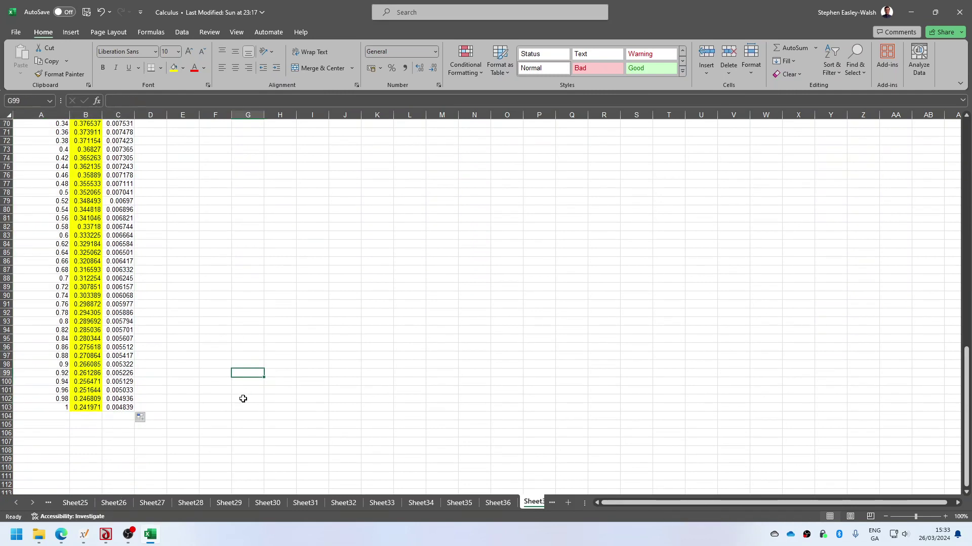
click(86, 407)
scroll(144, 387, up, 9)
scroll(144, 386, up, 8)
scroll(144, 386, up, 6)
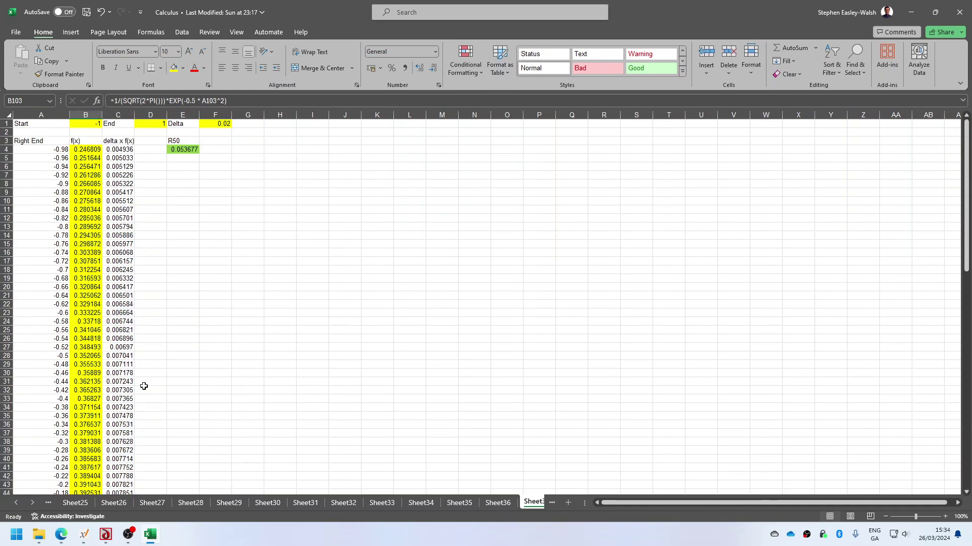
Change the R50 total to =SUM(C4:C103), about 0.683, and compare with Sheet36
click(180, 147)
click(154, 100)
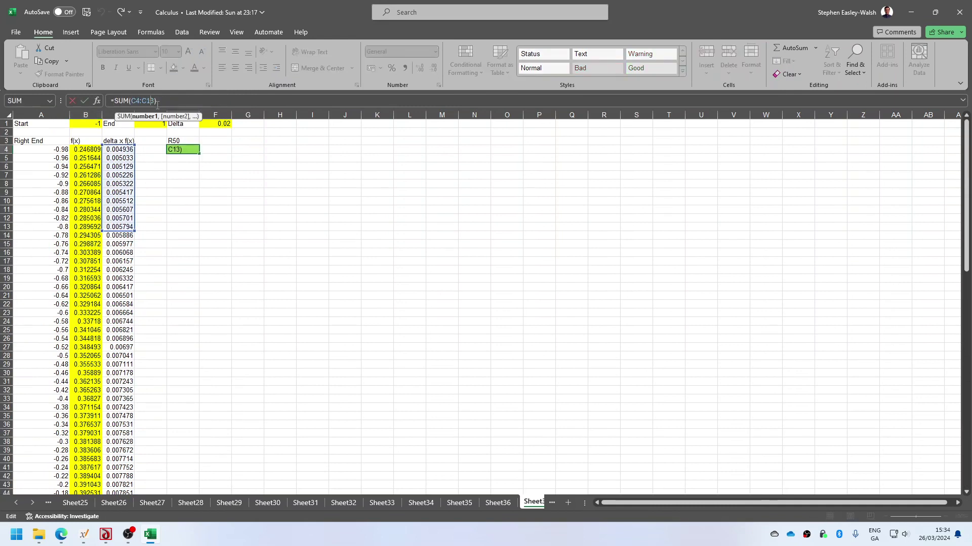
text(0)
key(Return)
key(Up)
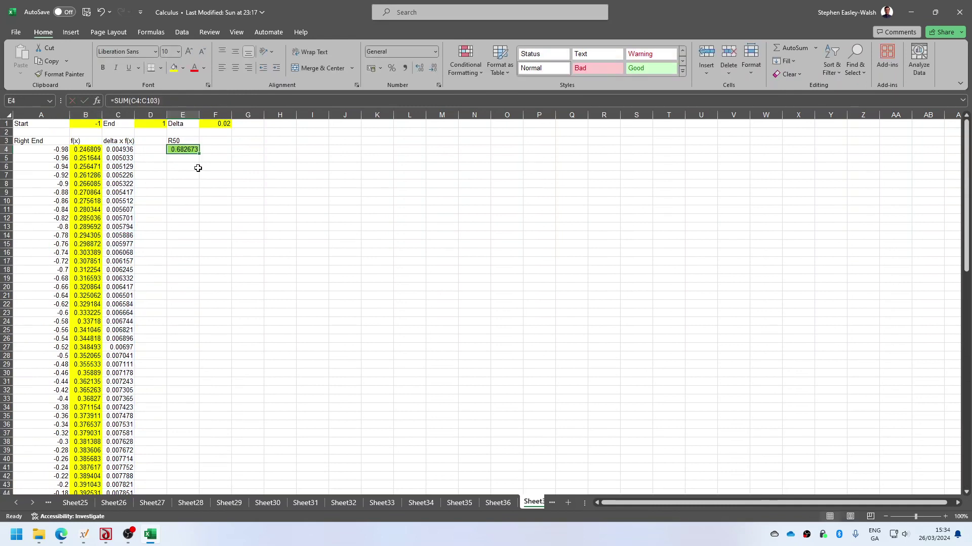
click(496, 502)
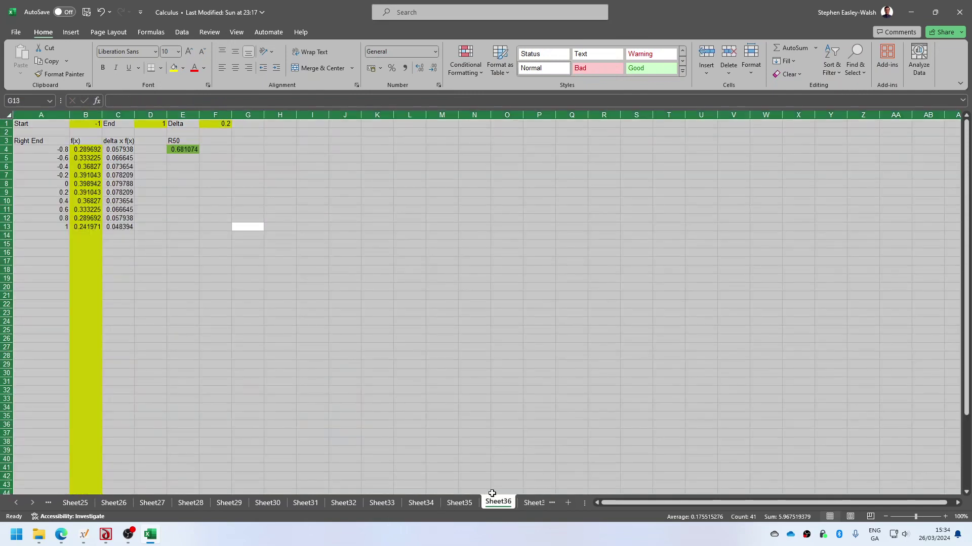
click(499, 433)
click(532, 504)
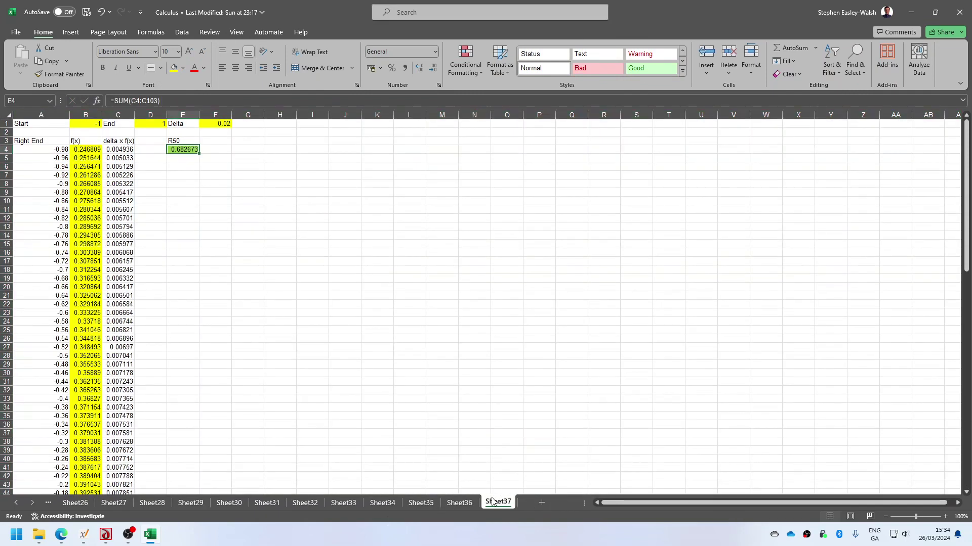
Bring up the calculus textbook PDF in Edge and search for "389." to reach the answer key
click(462, 503)
click(67, 502)
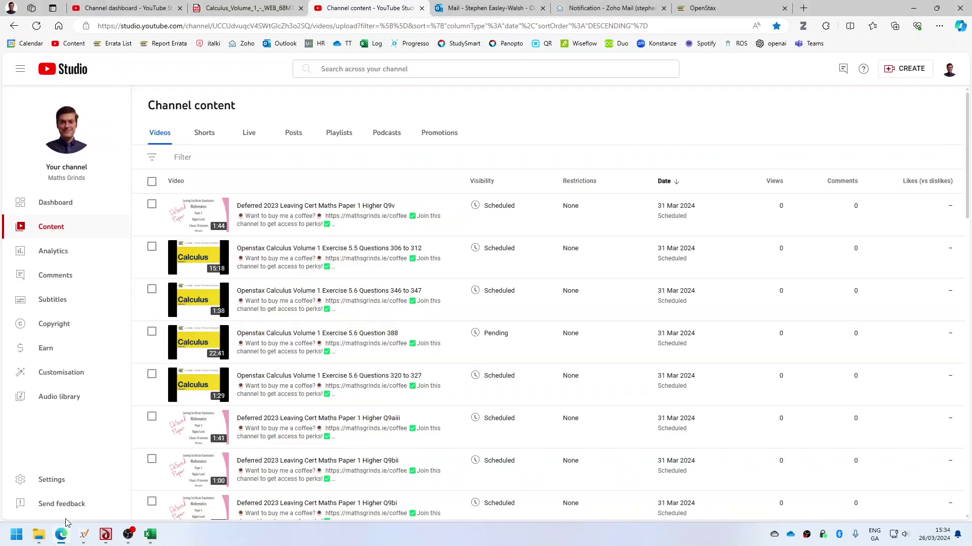
click(222, 6)
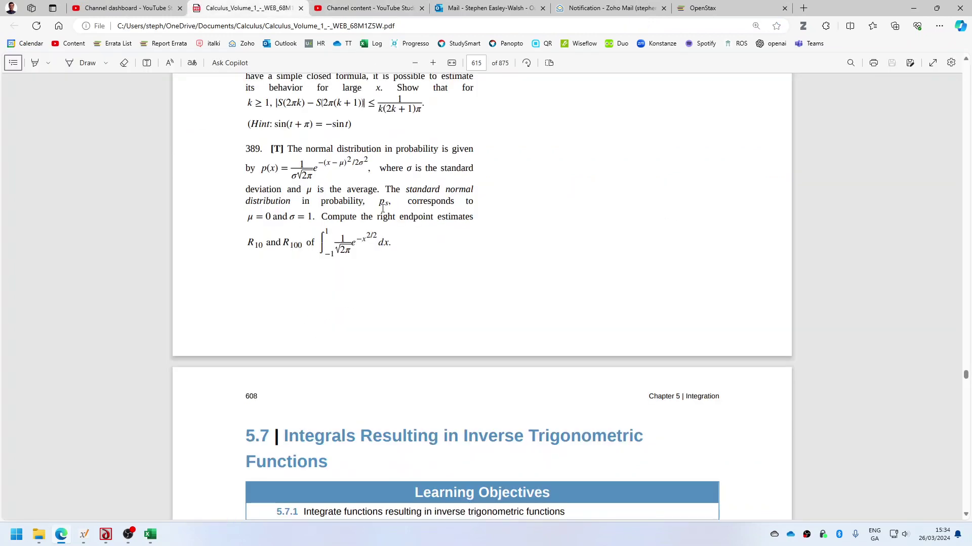
scroll(344, 212, up, 2)
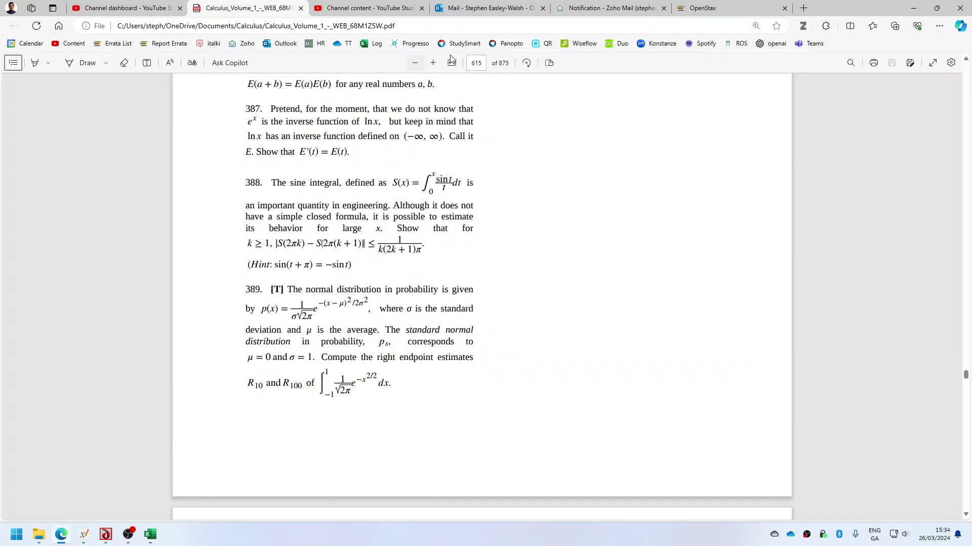
click(481, 63)
text(3)
key(ctrl+f)
text(389.)
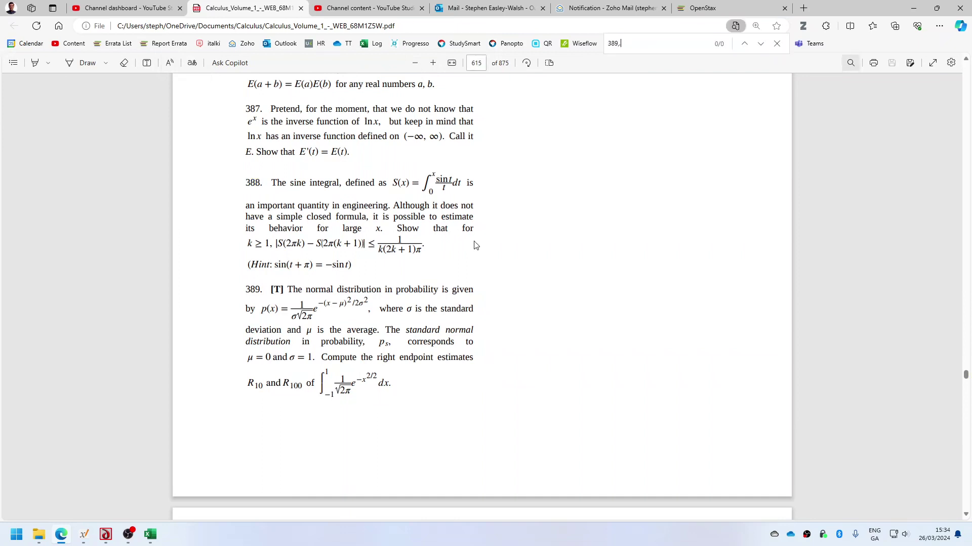
text(.)
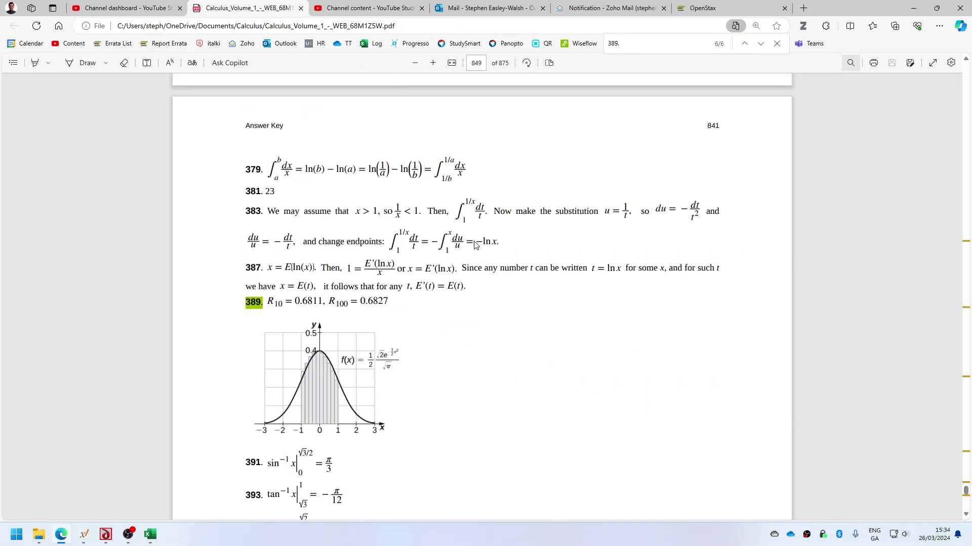
Compare the key's R10 = 0.6811 and R100 = 0.6827 with both Excel sheets
click(150, 536)
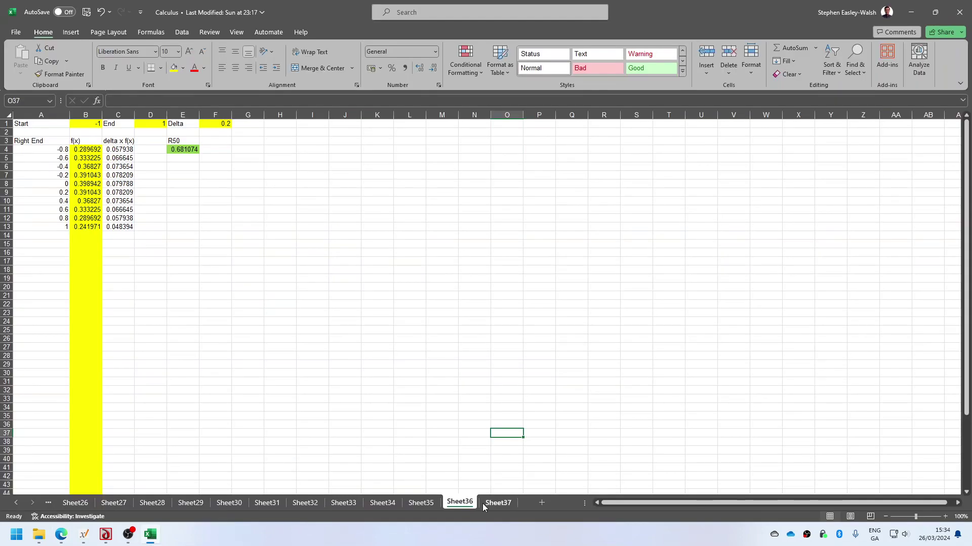
click(498, 504)
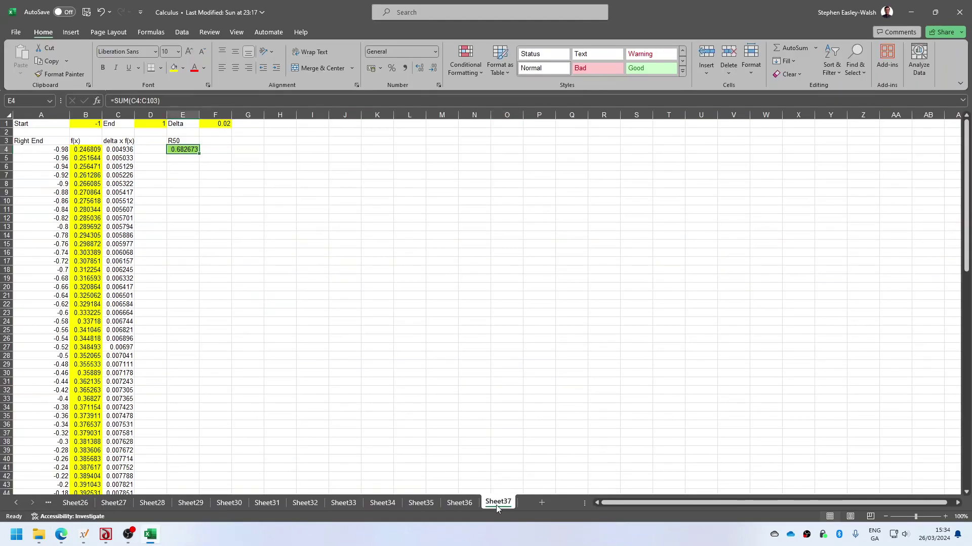
click(62, 537)
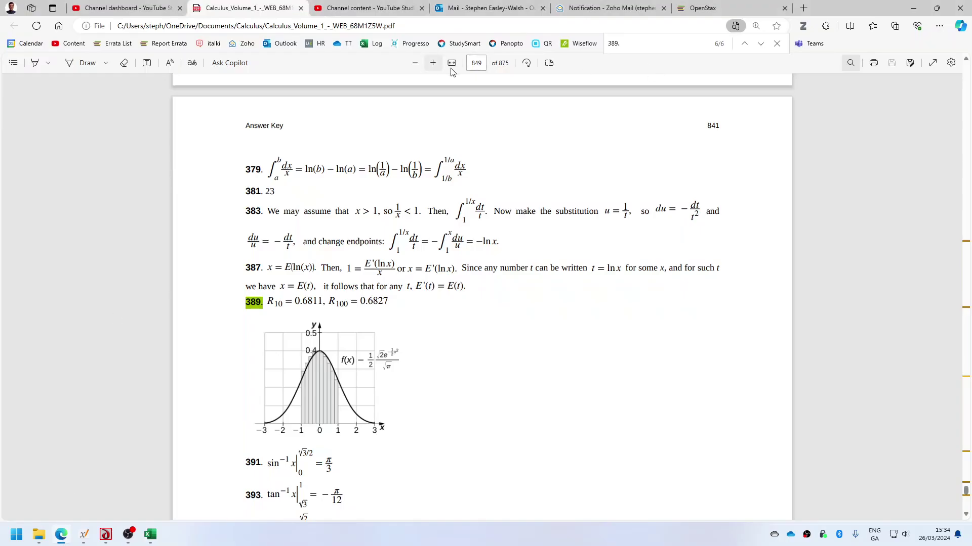
Step back through the 389. matches to problem 390 on page 615
click(744, 44)
click(744, 44)
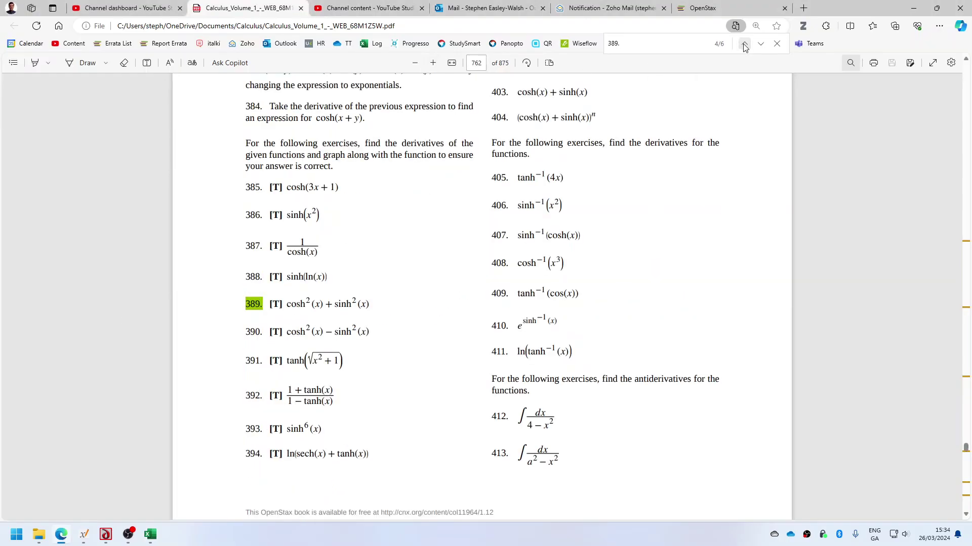
scroll(544, 323, up, 3)
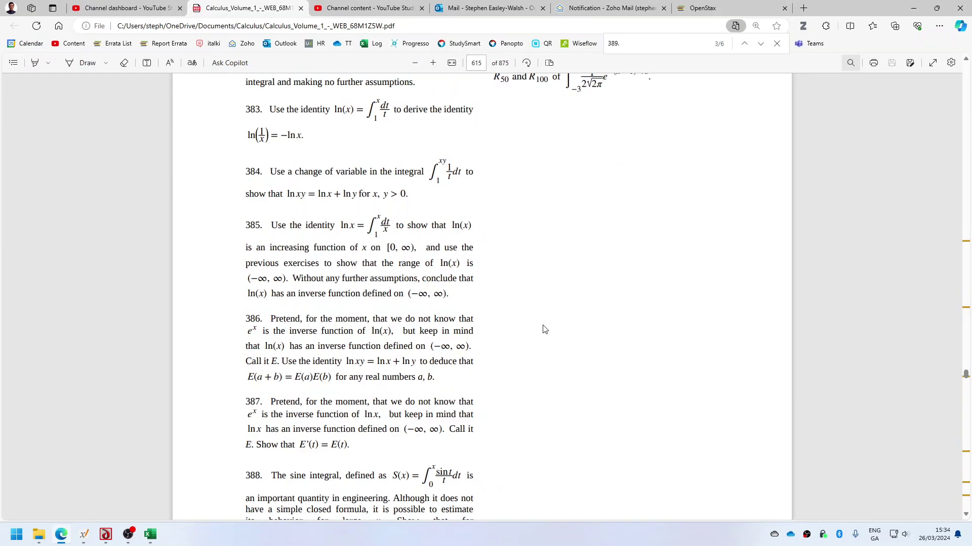
scroll(544, 332, up, 3)
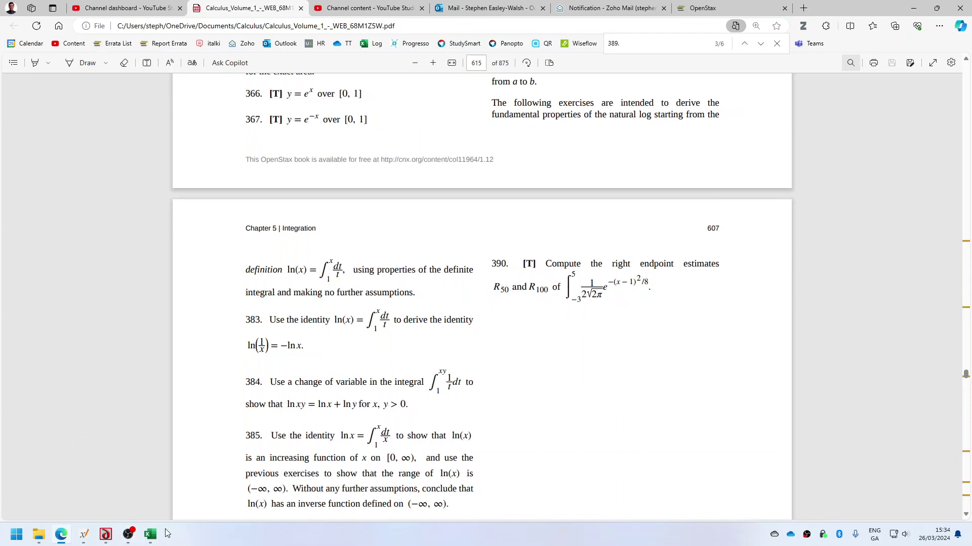
Return to Excel, paste the table and inspect the Delta formula against Sheet35, cancelling the edit
click(150, 537)
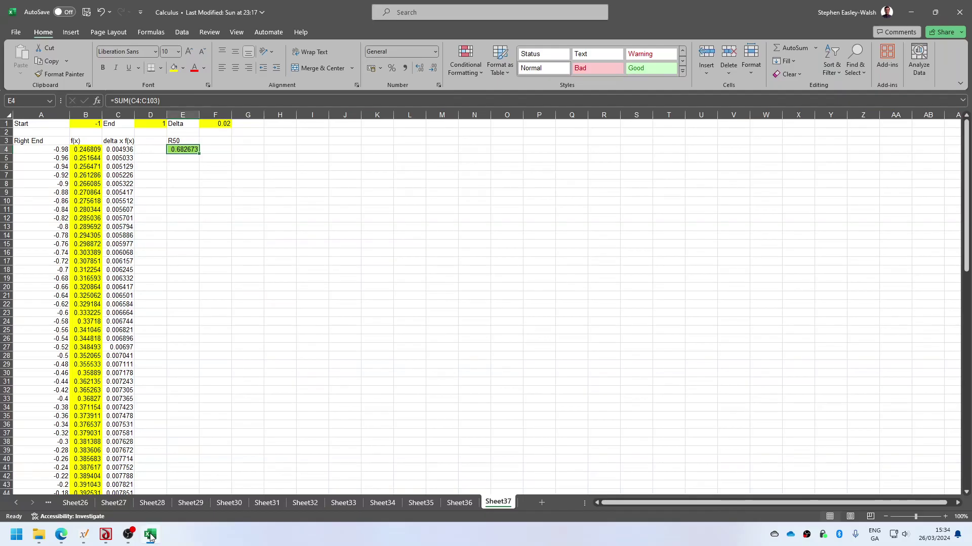
click(182, 304)
key(ctrl+a)
key(ctrl+v)
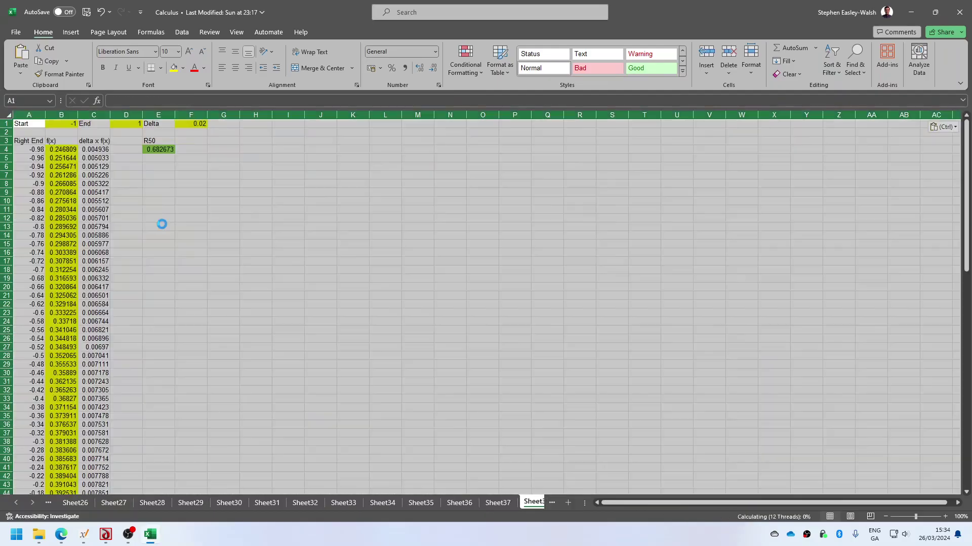
click(216, 123)
click(187, 101)
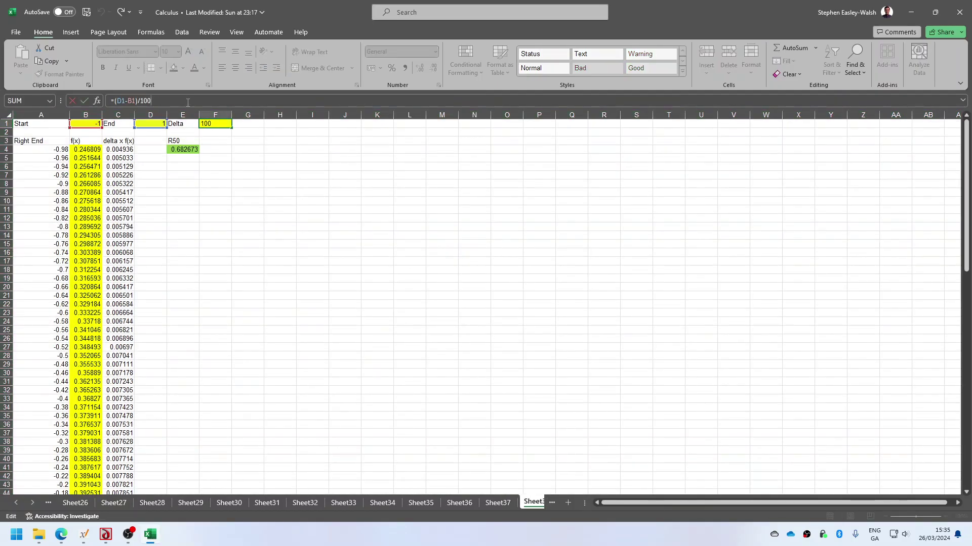
click(427, 503)
key(Escape)
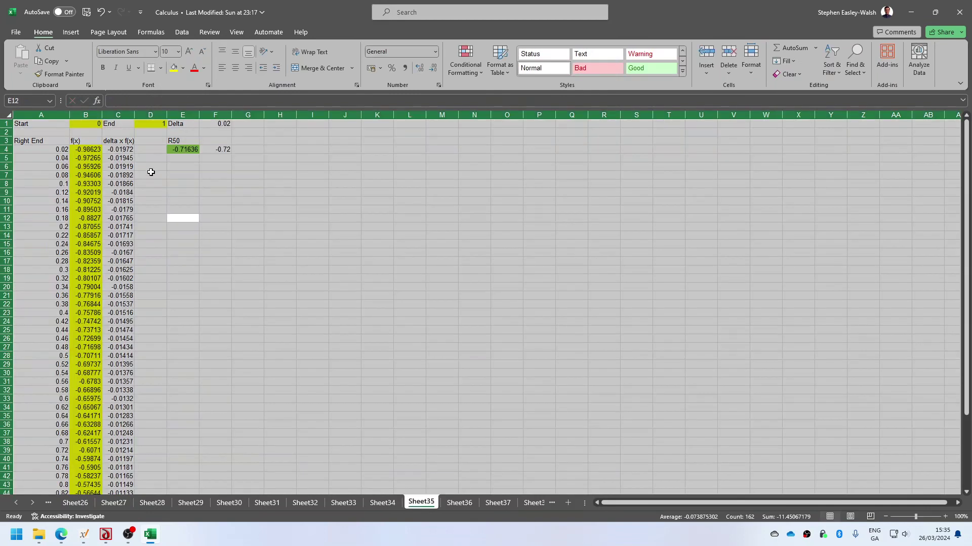
click(221, 124)
click(243, 233)
Copy Sheet37, then clear every cell on Sheet38 and move back to its top-left
click(497, 504)
key(ctrl+c)
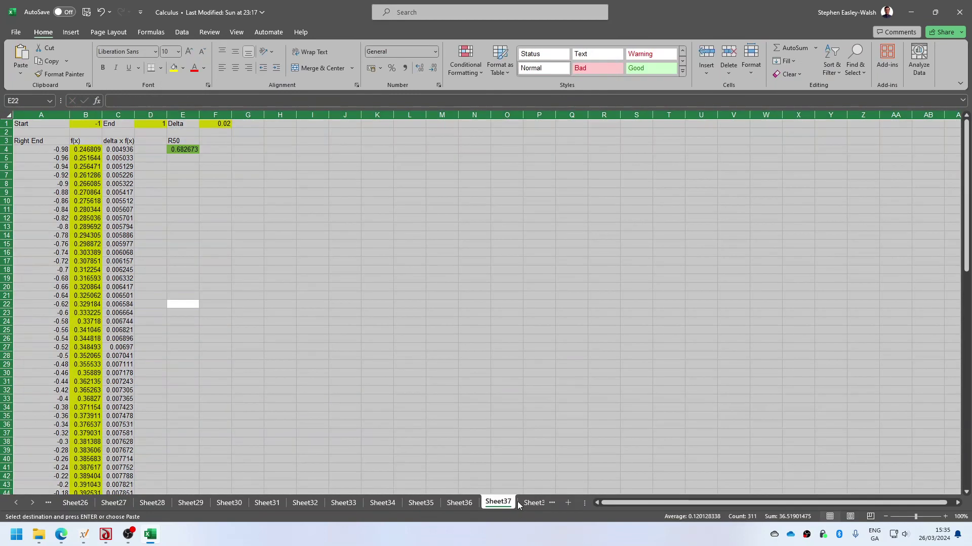
click(531, 503)
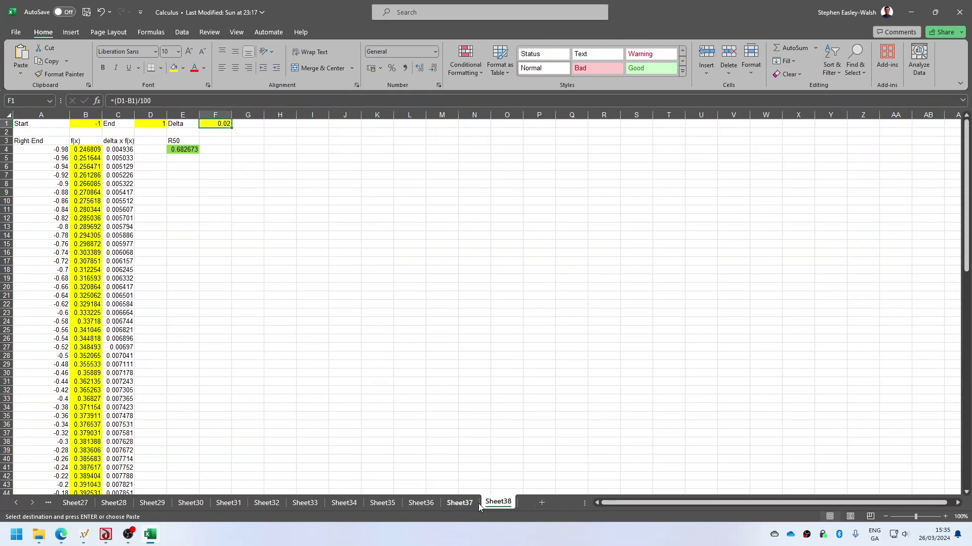
click(459, 503)
click(498, 503)
click(215, 279)
key(ctrl+a)
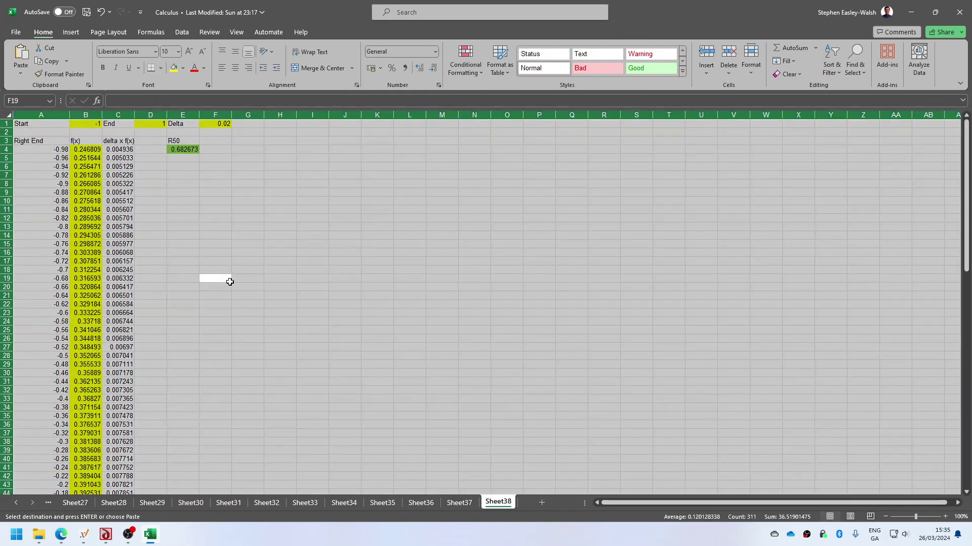
key(Delete)
key(Left)
key(Up)
key(Up)
key(Up)
key(Up)
key(Up)
key(Up)
key(Up)
key(Left)
key(Left)
key(Left)
key(Left)
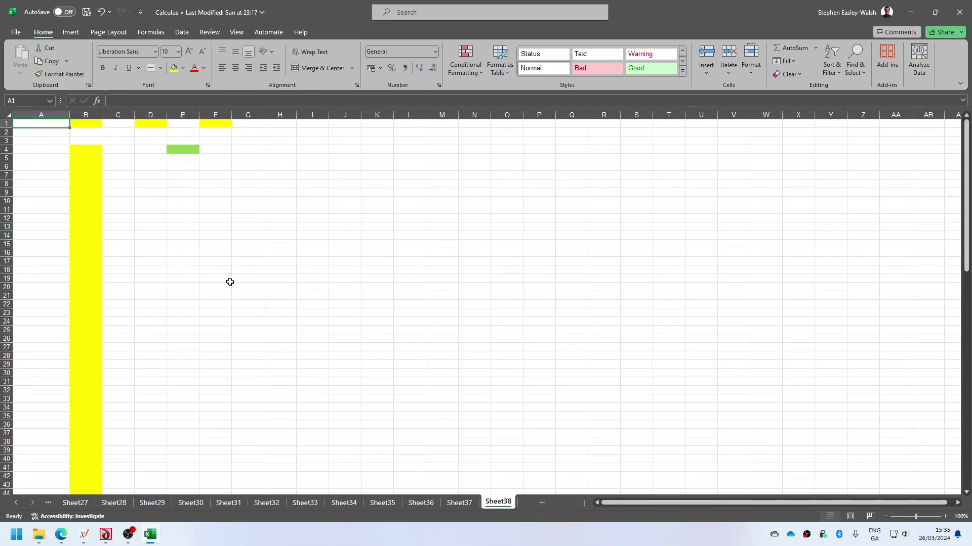
Paste Sheet35's first row and then its whole Right End table into Sheet38 at A1
click(382, 502)
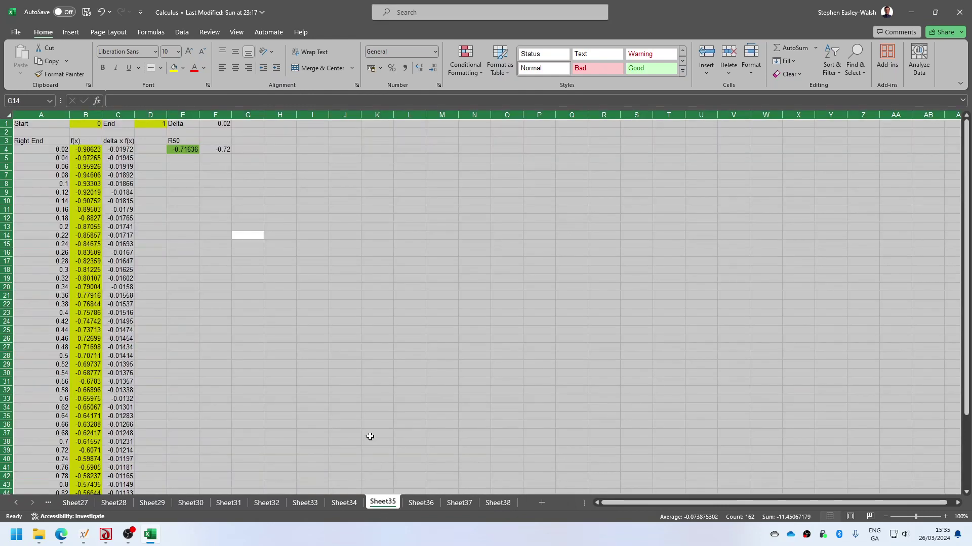
click(164, 212)
drag(30, 124, 228, 124)
key(ctrl+c)
click(497, 503)
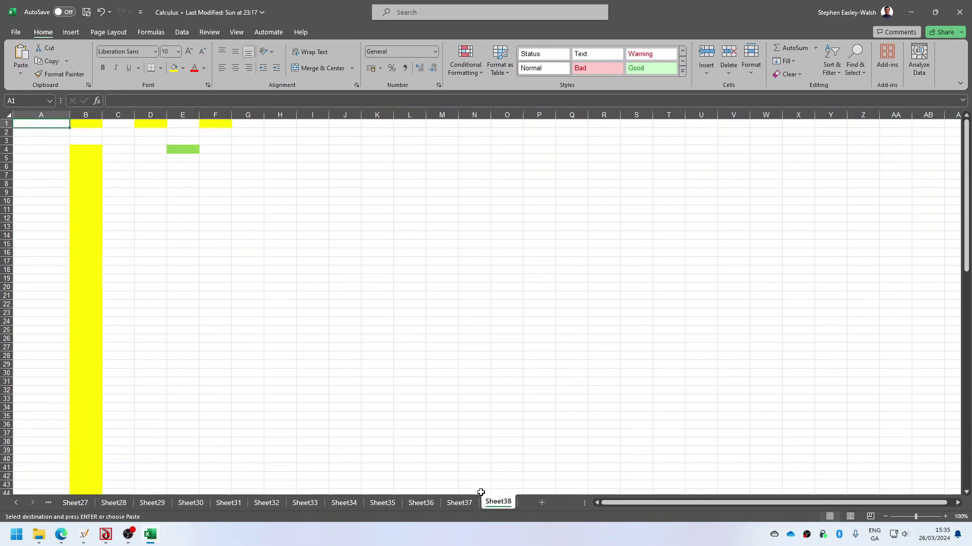
key(ctrl+v)
click(385, 502)
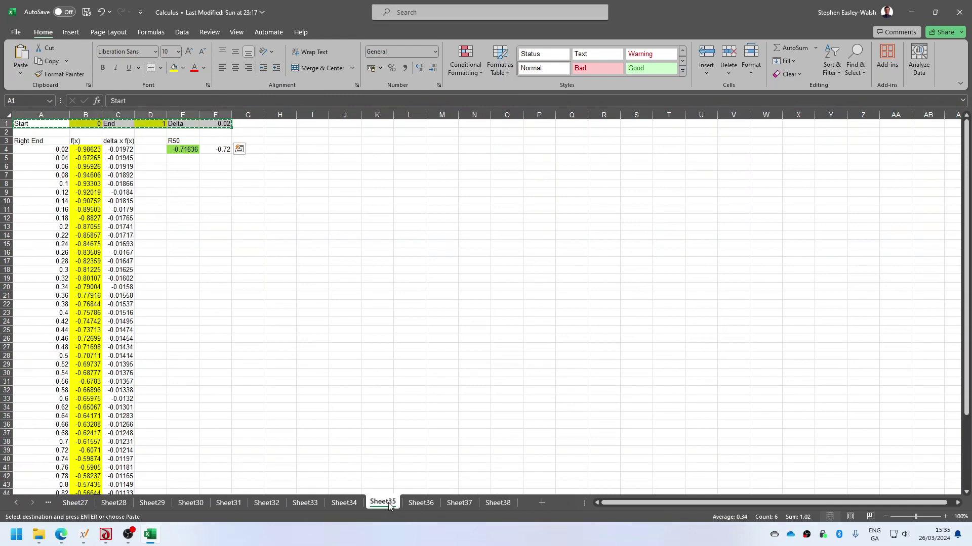
key(ctrl+a)
click(497, 503)
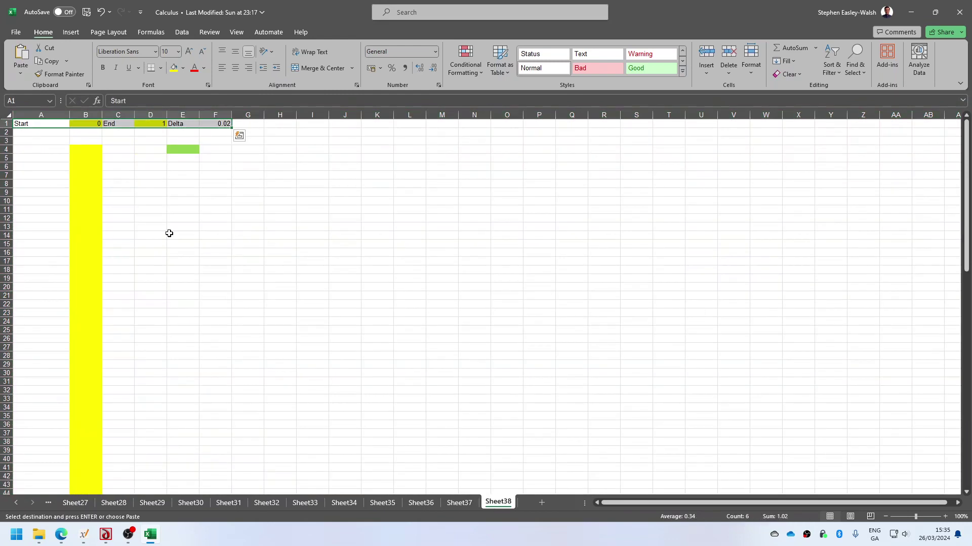
click(32, 123)
key(ctrl+v)
Compare the sheet against the textbook's integrand for problem 390 before rewriting f(x)
click(148, 166)
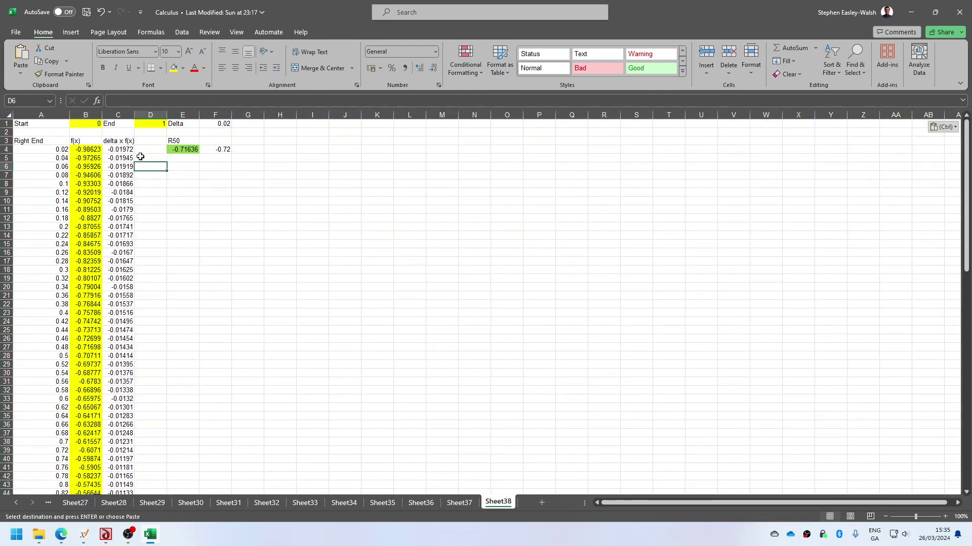
key(alt+Tab)
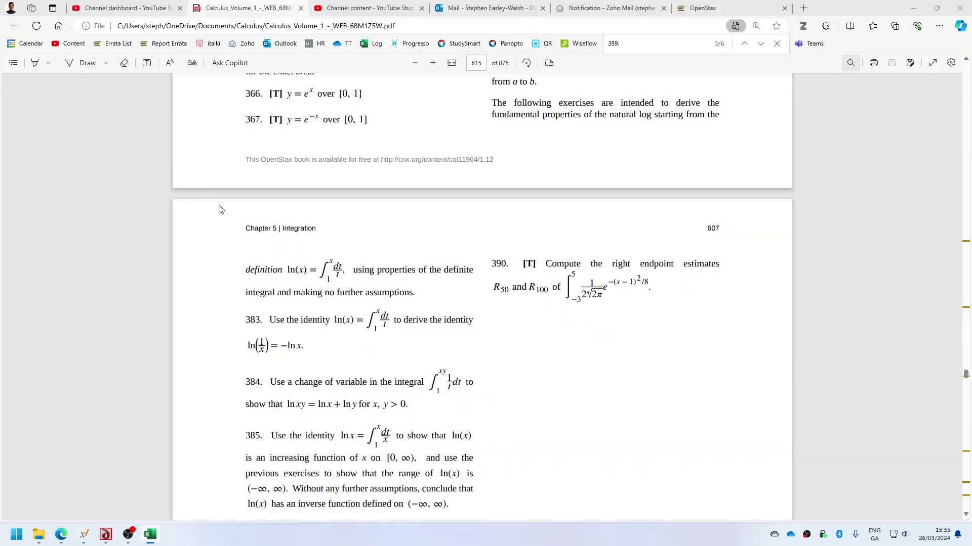
key(alt+Tab)
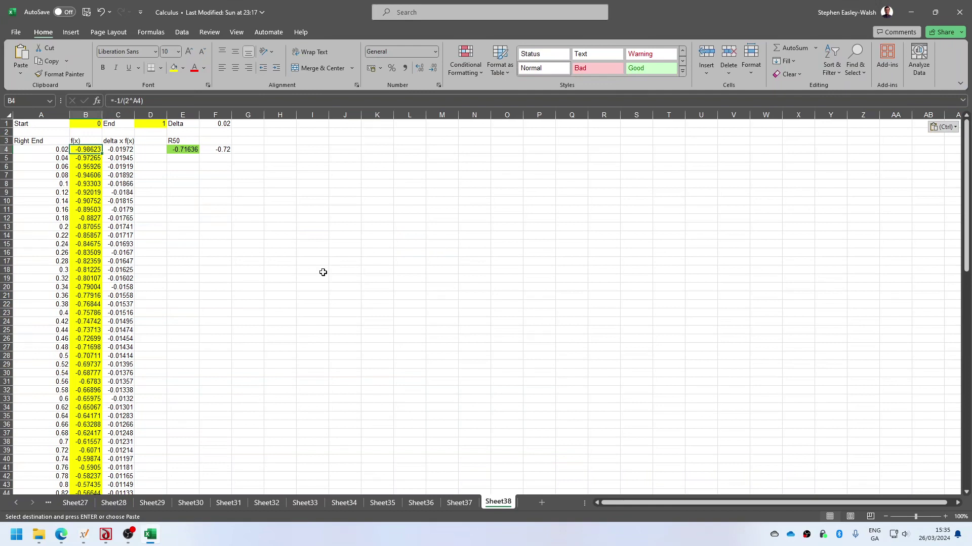
text(=(1)
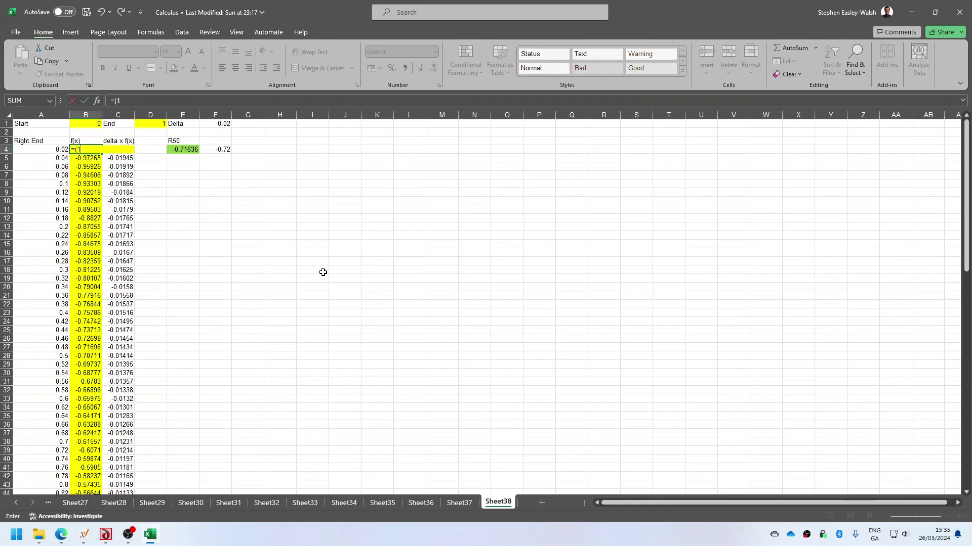
key(alt+Tab)
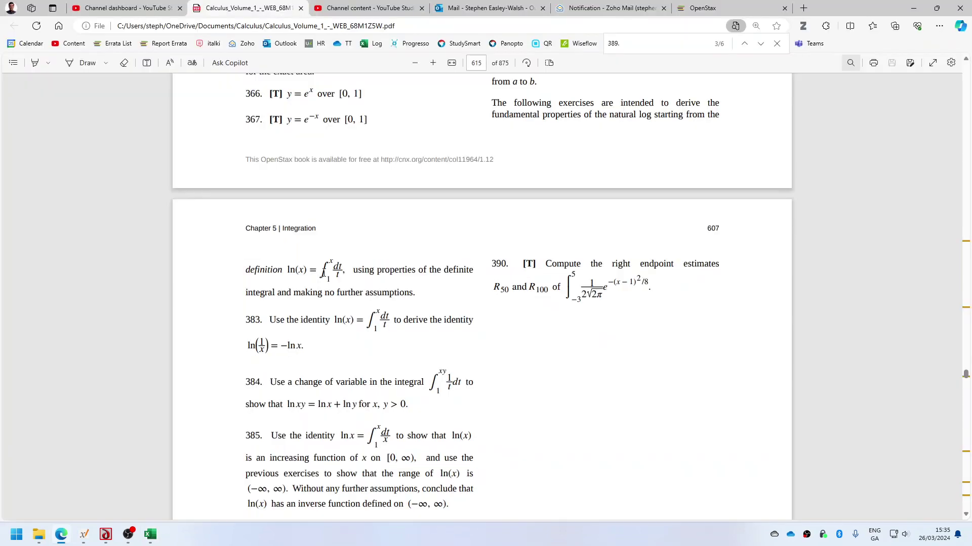
key(alt+Tab)
text((1/)
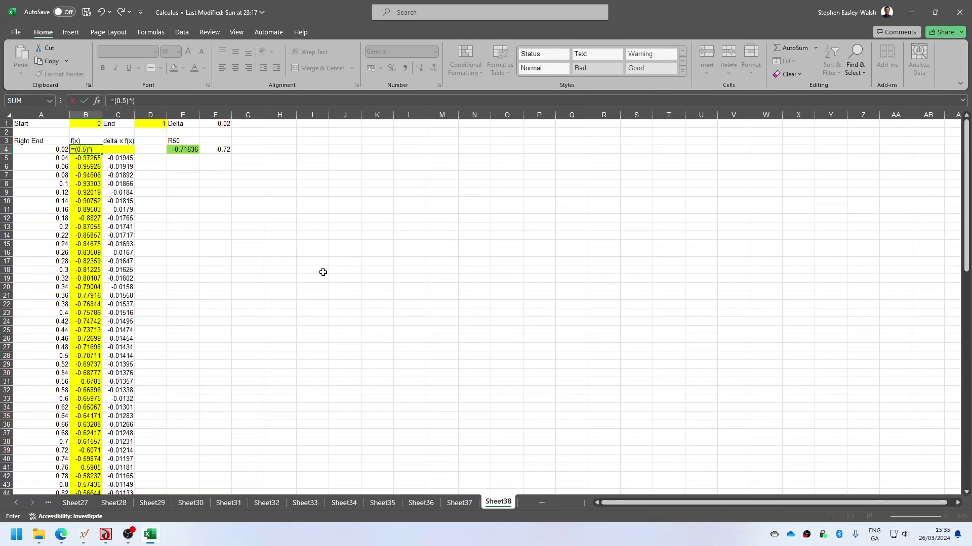
key(alt+Tab)
key(alt+Tab)
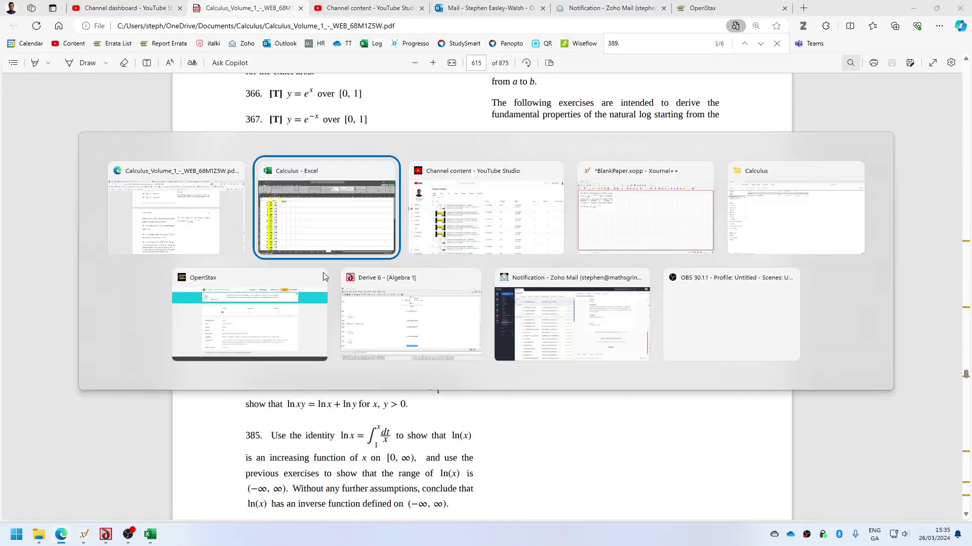
text(sqrt(2*)
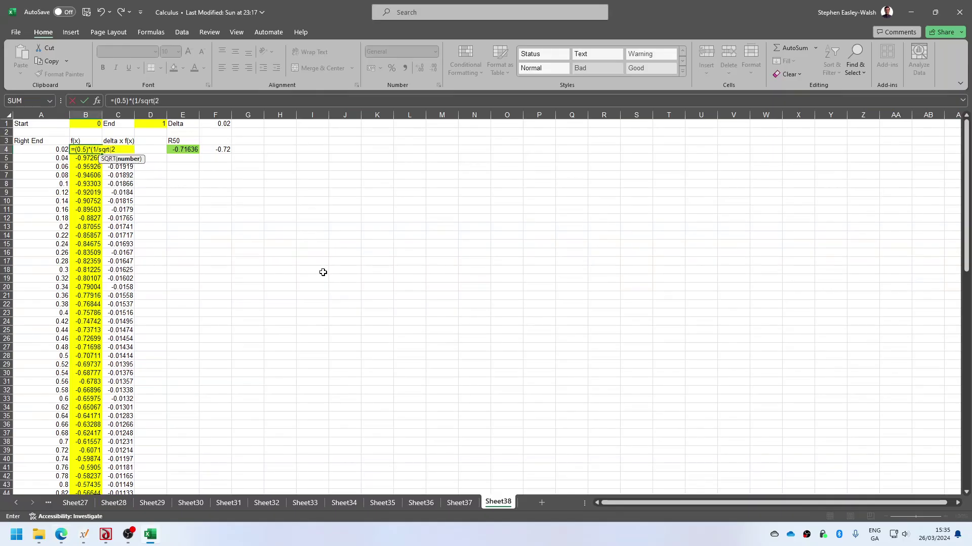
text(pi)
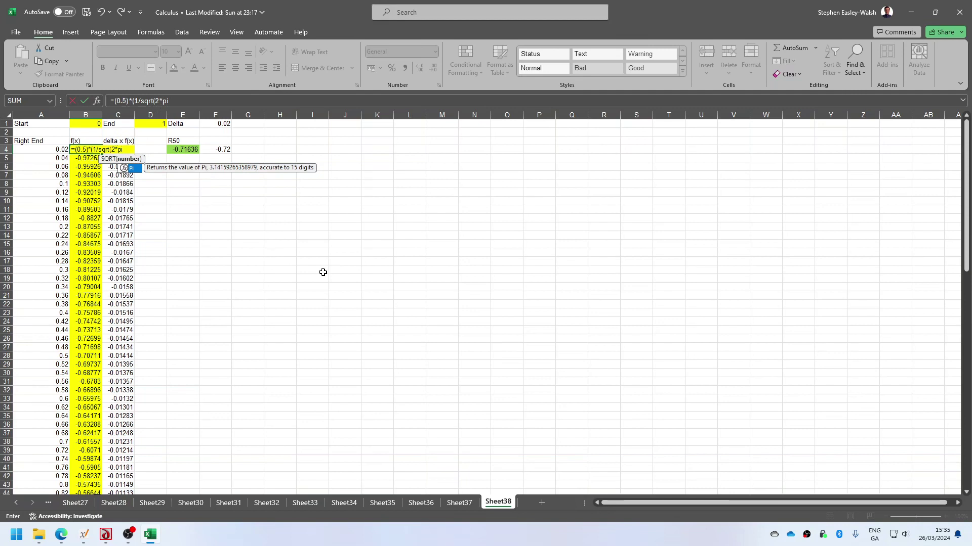
text(()))
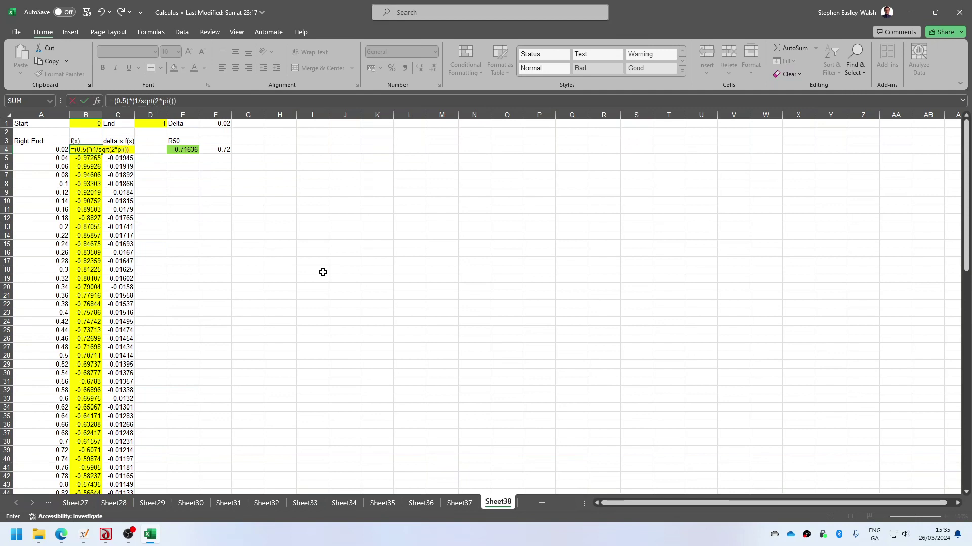
Enter B4 as =(0.5)*(1/sqrt(2*pi())), giving the constant 0.199471
key(Return)
key(Return)
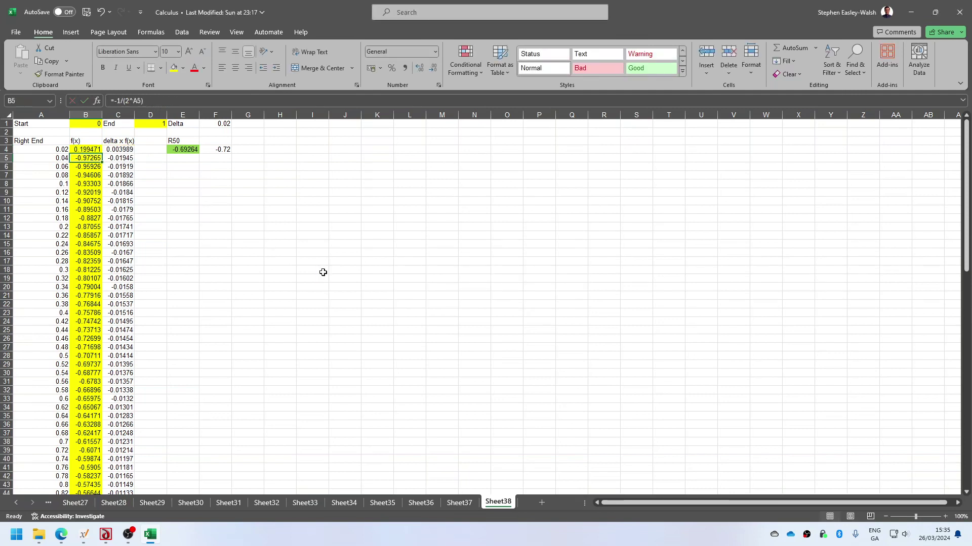
key(Up)
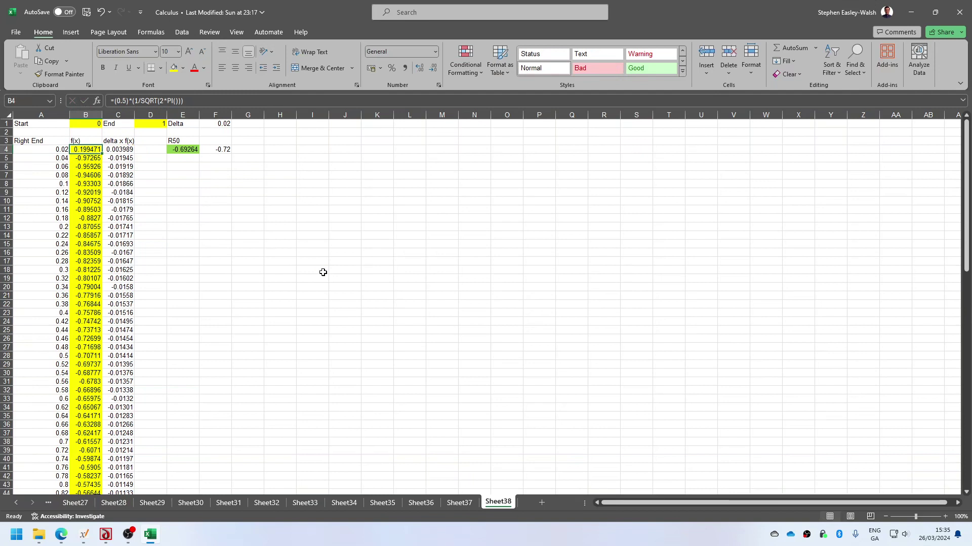
key(alt+Tab)
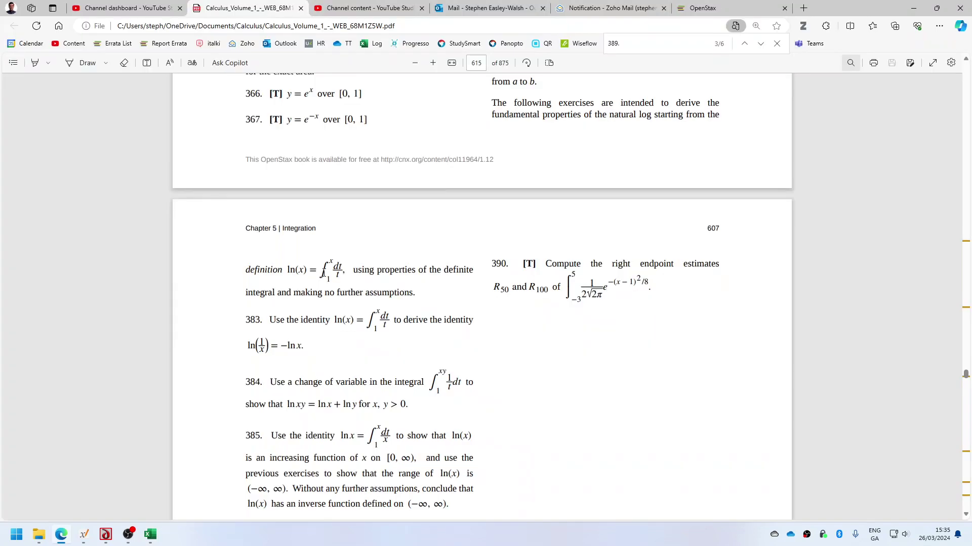
Append an EXP(( )^2/8) term to B4's formula, checking the exponent in the textbook
key(alt+Tab)
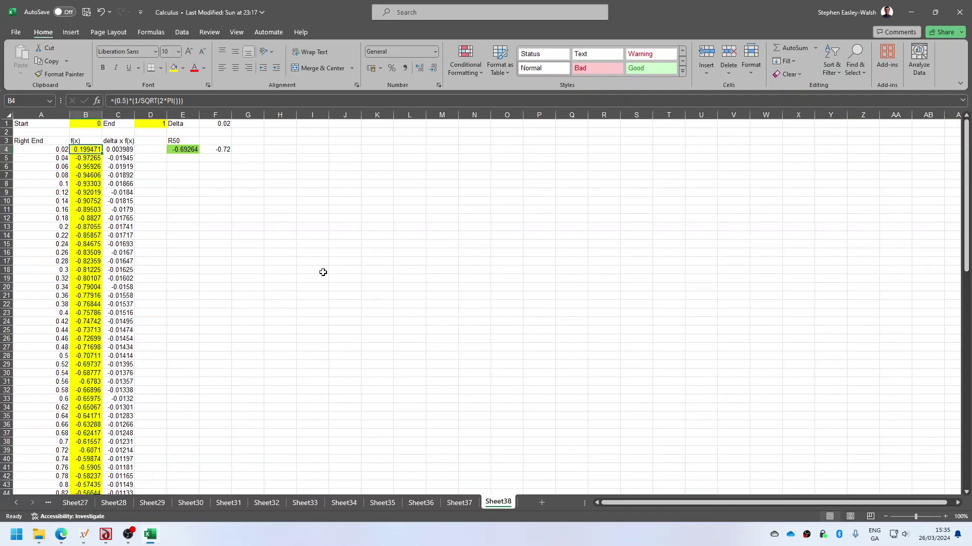
click(222, 100)
text(*ex)
key(BackSpace)
text(p()
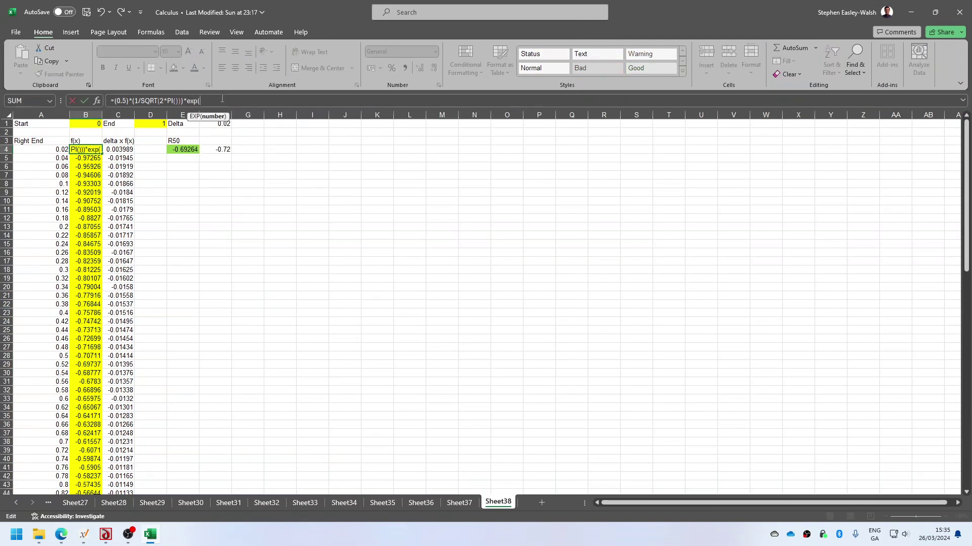
text(()^2))
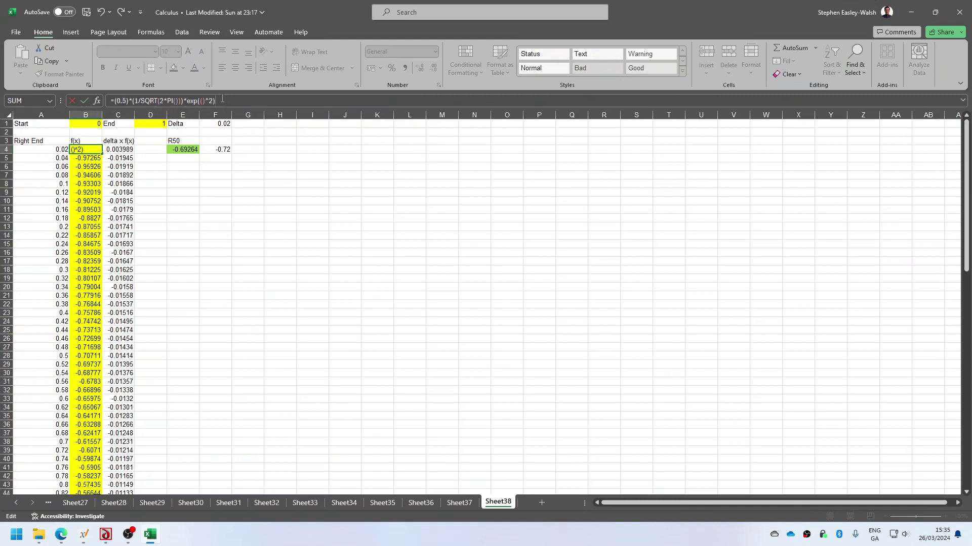
key(Left)
text(/8)
key(alt+Tab)
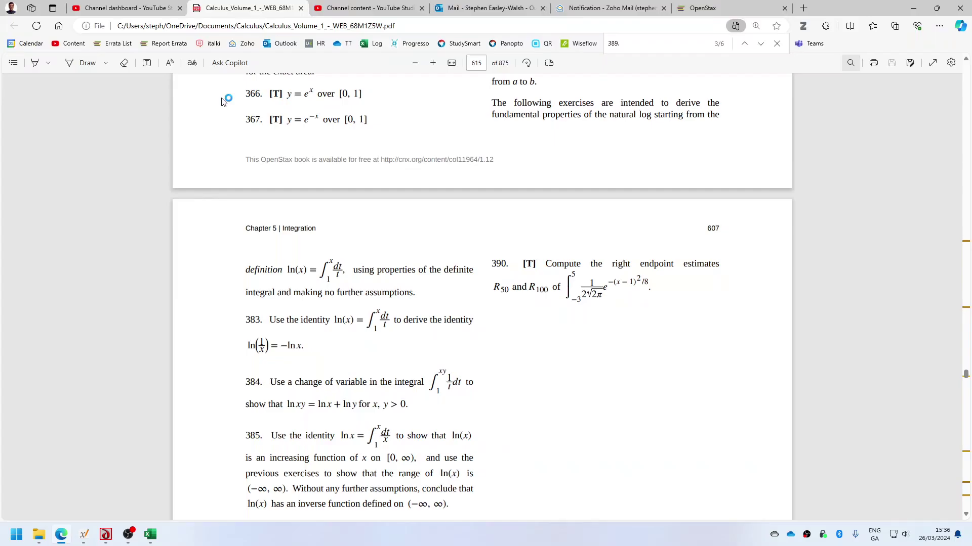
key(alt+Tab)
Make the exponent (A4-1)^2/8 so B4 shows 0.224914, and fill it down column B
key(Left)
key(Left)
key(Left)
text(x-1)
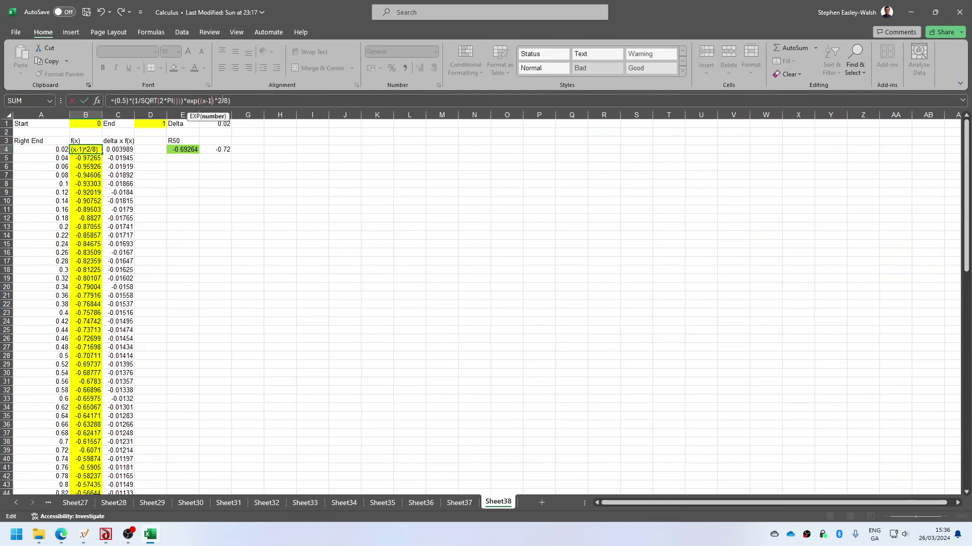
key(BackSpace)
text(A)
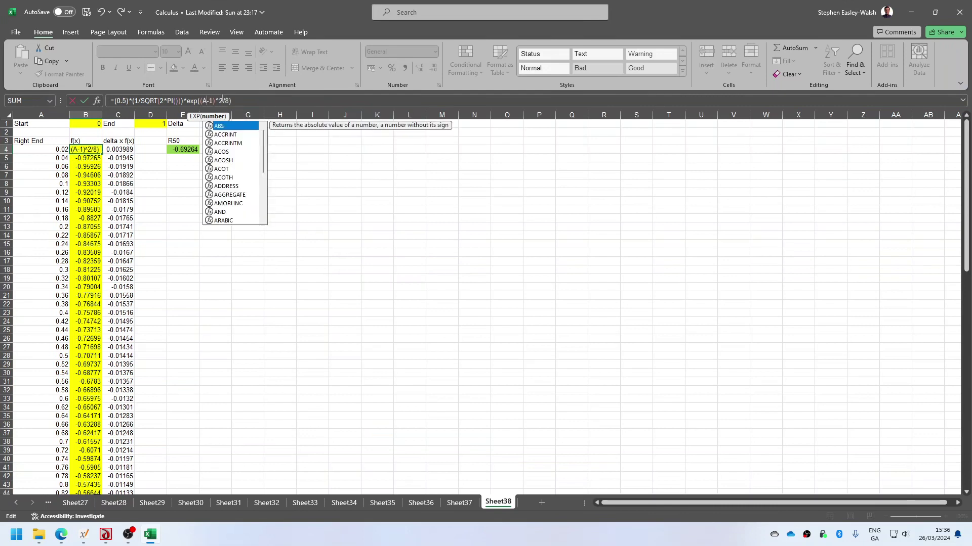
text(4)
key(Return)
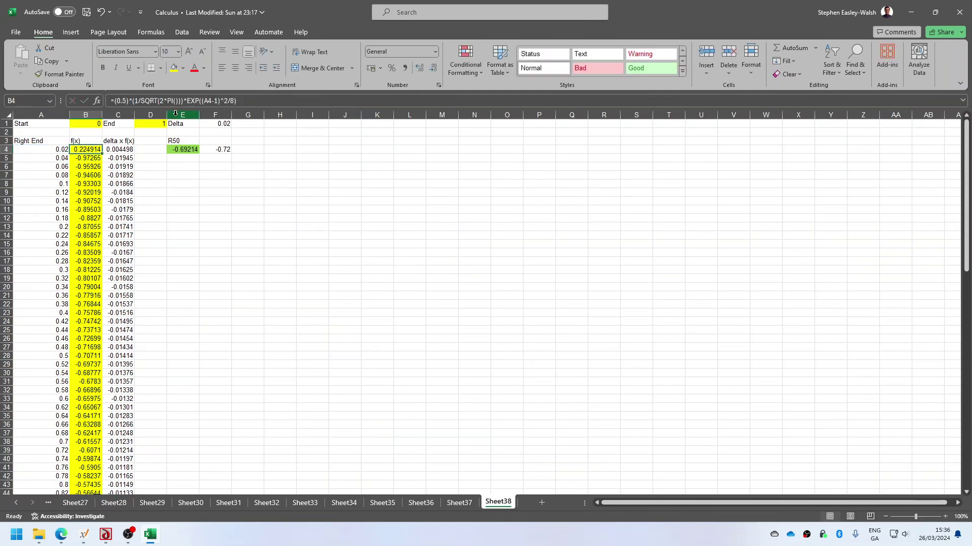
mouse_move(102, 154)
mouse_down()
mouse_move(136, 541)
mouse_move(136, 532)
mouse_up()
scroll(312, 318, up, 3)
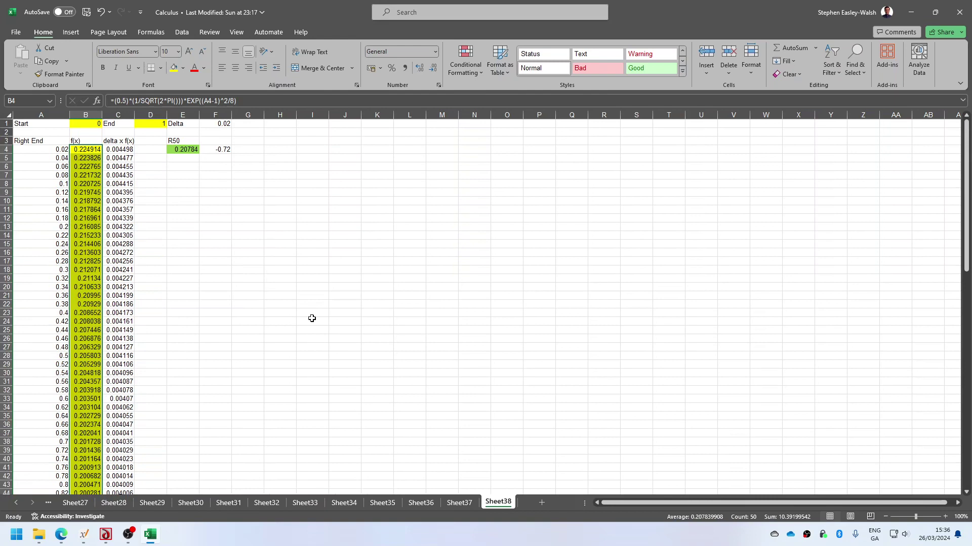
click(194, 152)
key(alt+Tab)
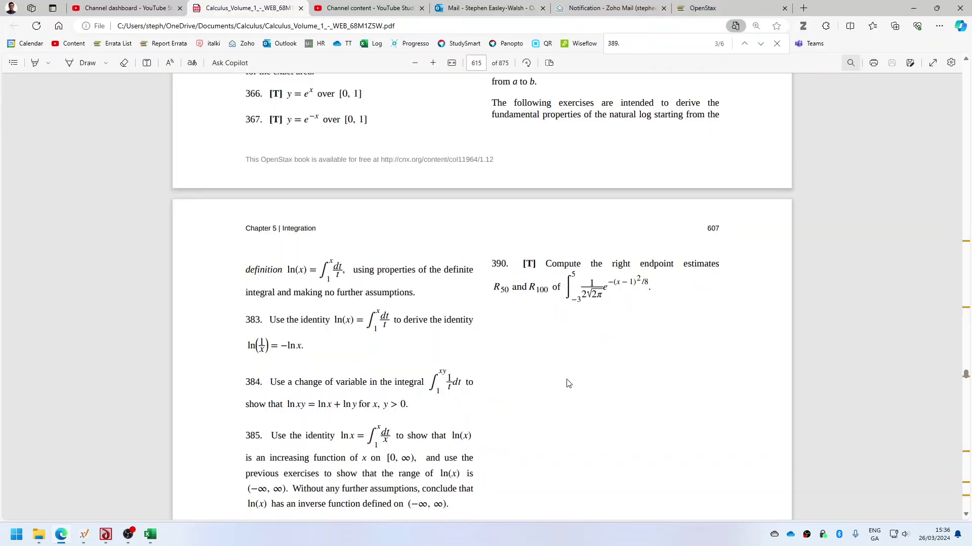
key(alt+Tab)
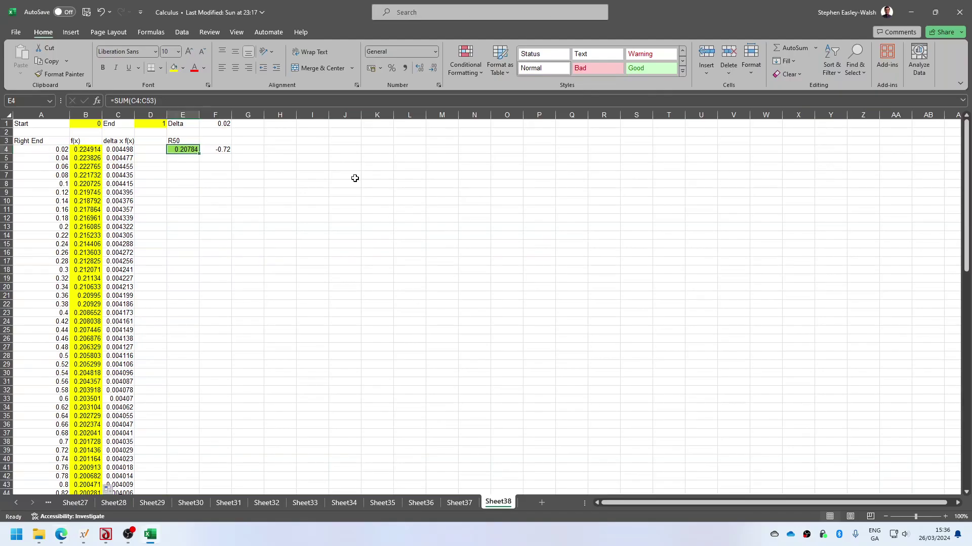
click(99, 124)
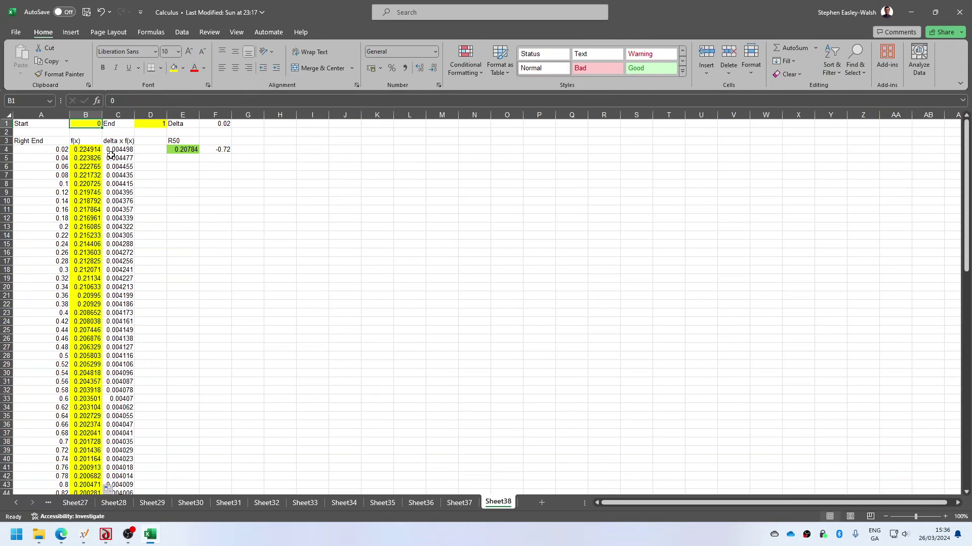
text(-3)
key(Tab)
key(Tab)
text(5)
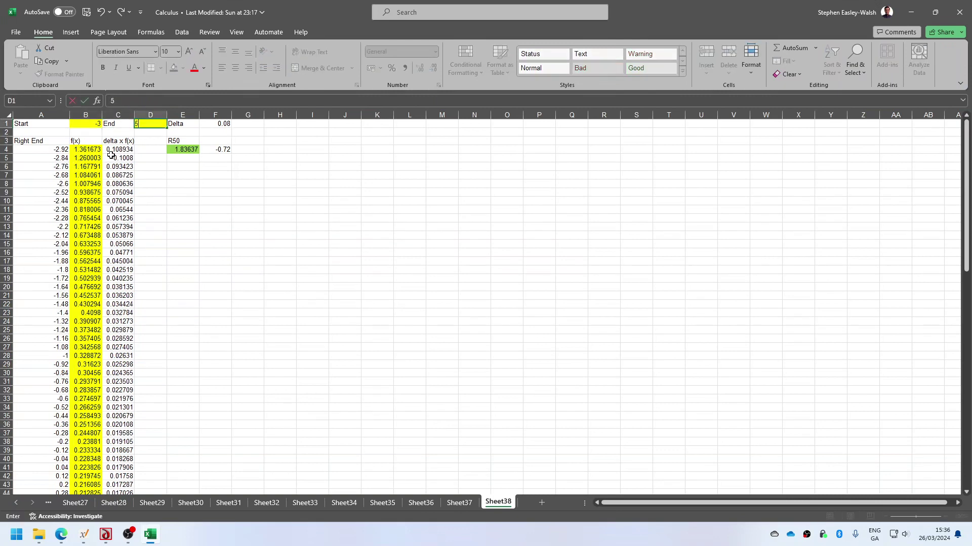
key(Return)
key(Up)
key(alt+Tab)
key(alt+Tab)
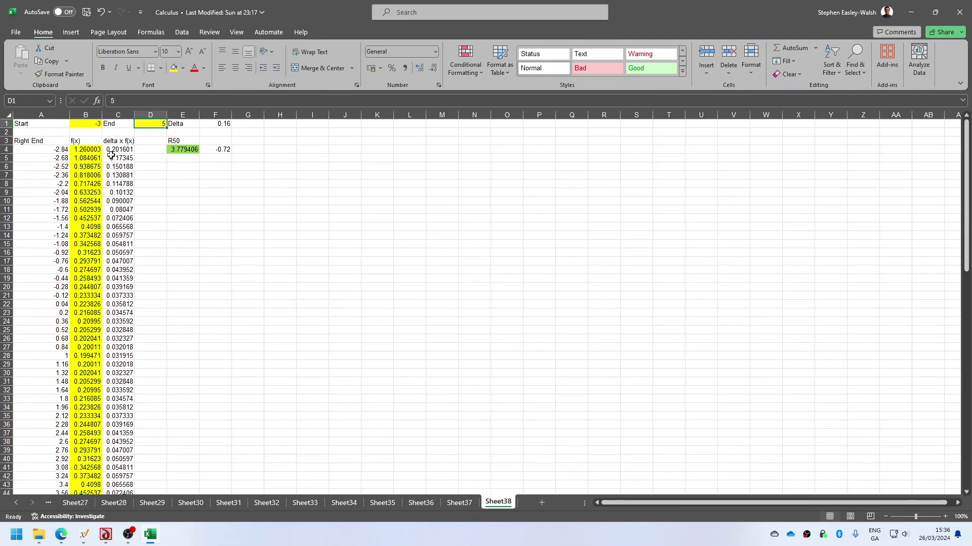
key(alt+Tab)
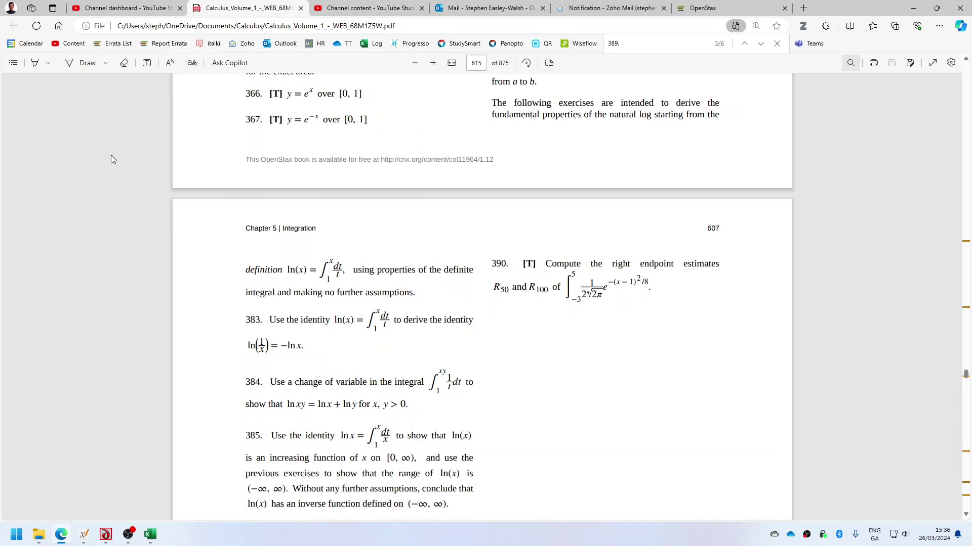
key(alt+Tab)
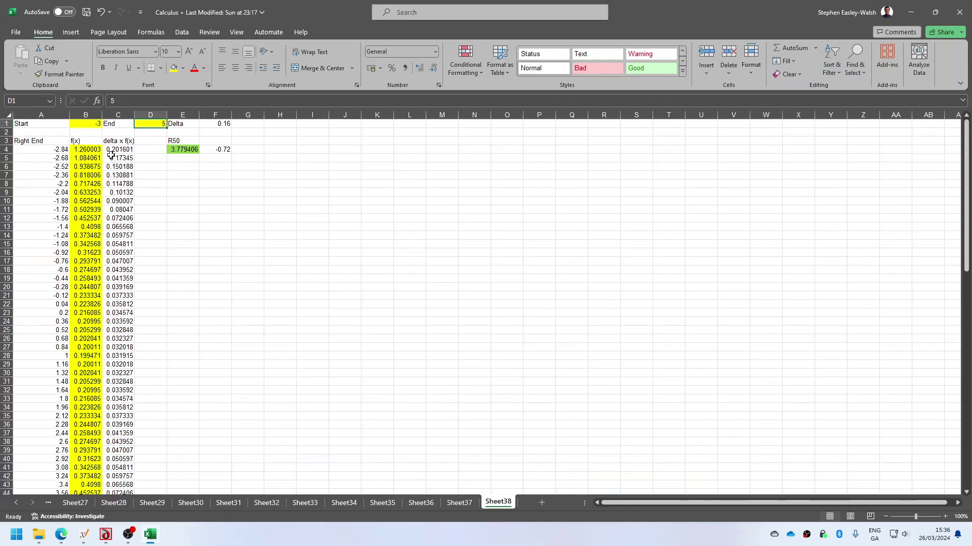
Return to B4's formula and remove the /8 from the exponent
key(Down)
key(Down)
key(Down)
key(Left)
key(Left)
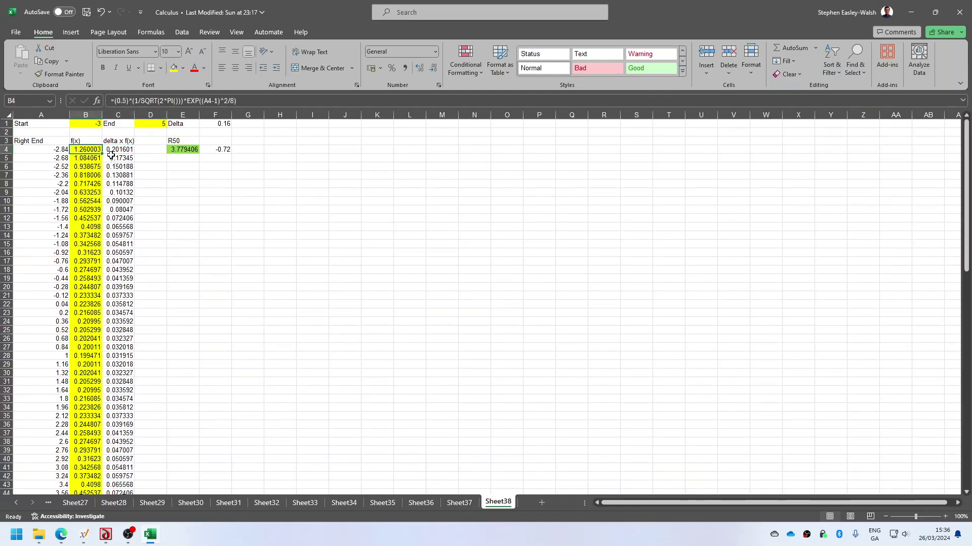
key(alt+Tab)
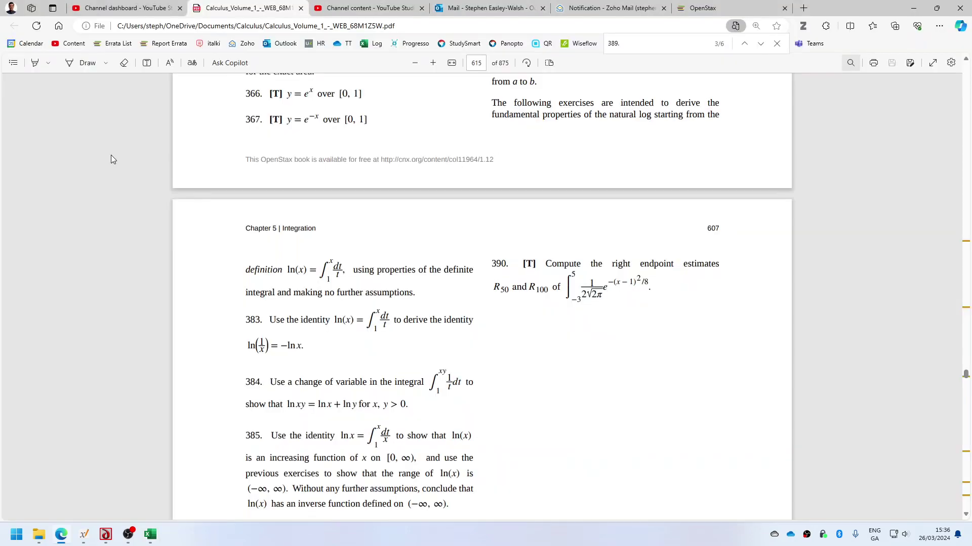
key(alt+Tab)
click(235, 101)
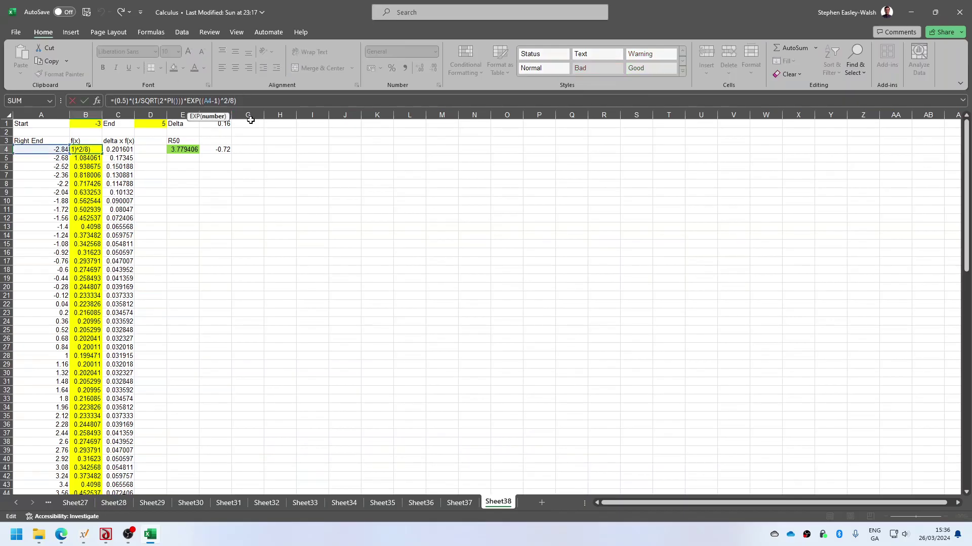
key(BackSpace)
key(BackSpace)
Make the exponent -0.125*(A4-1)^2 and fill to B53, so R50 reads 0.954385
key(Left)
key(Left)
key(Left)
text(0)
key(Left)
text(-)
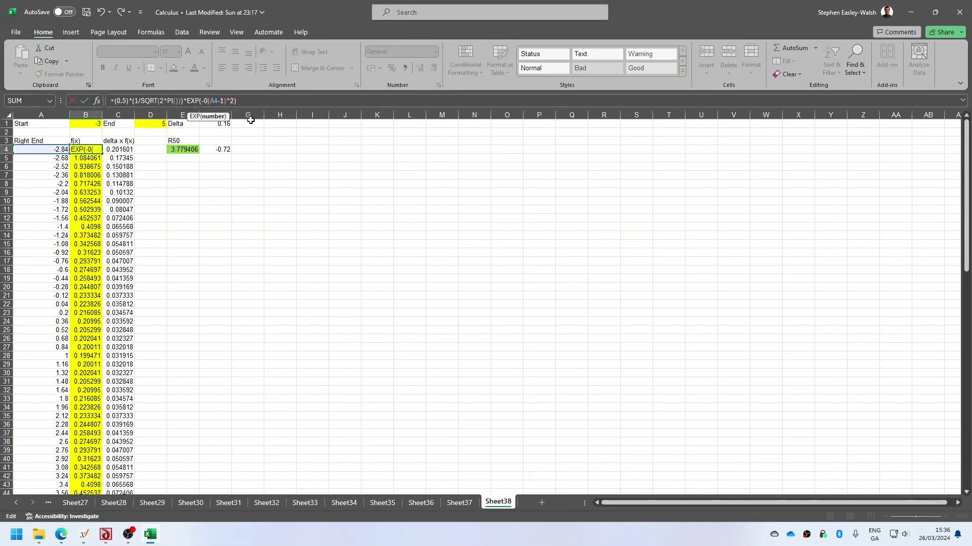
key(Right)
text(.125*)
key(ctrl+Return)
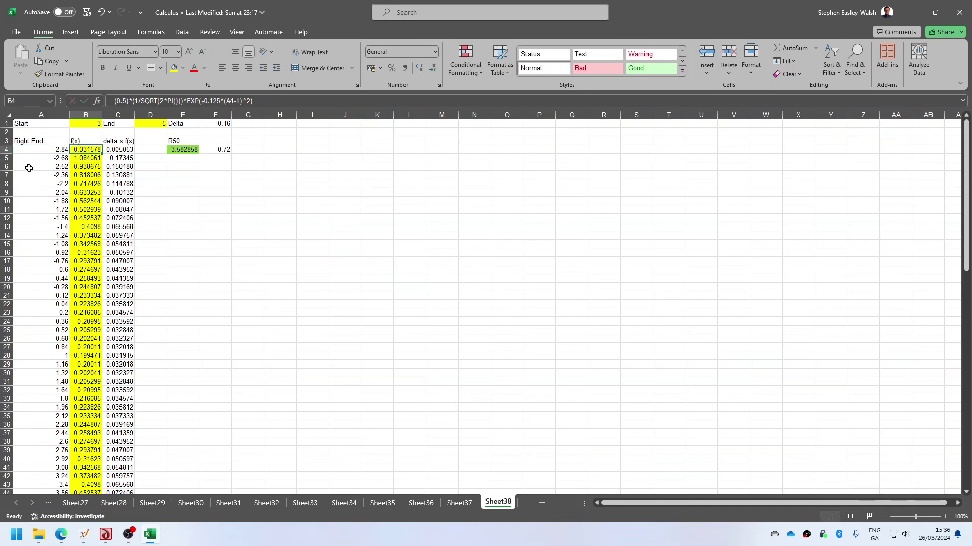
mouse_move(102, 153)
mouse_down()
mouse_move(118, 487)
mouse_move(116, 479)
mouse_up()
scroll(293, 372, up, 4)
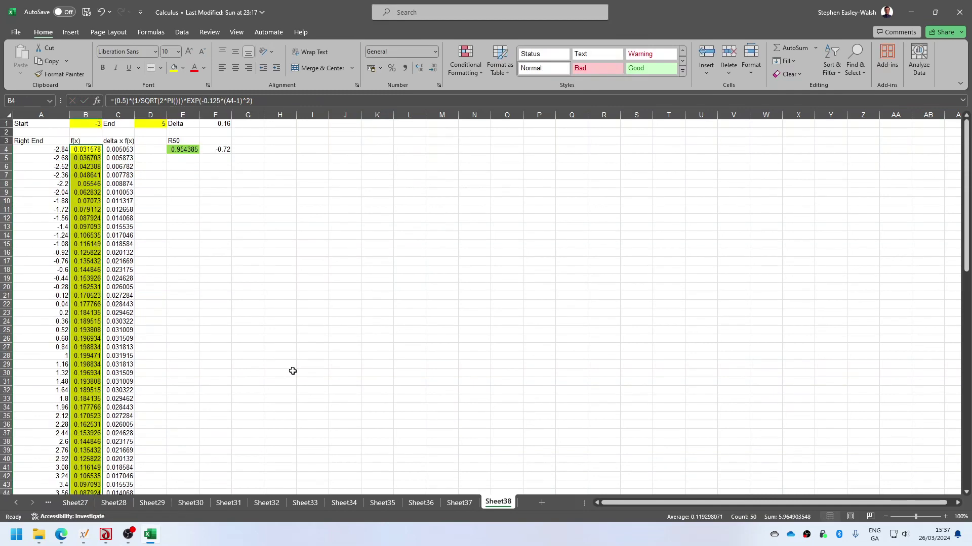
click(177, 151)
key(alt+Tab)
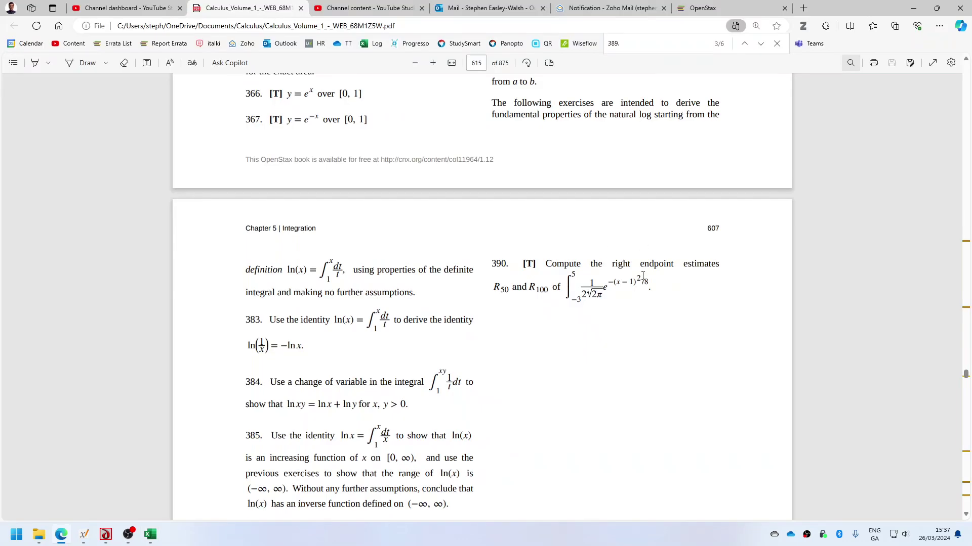
Copy the whole R50 sheet into a newly added sheet
key(alt+Tab)
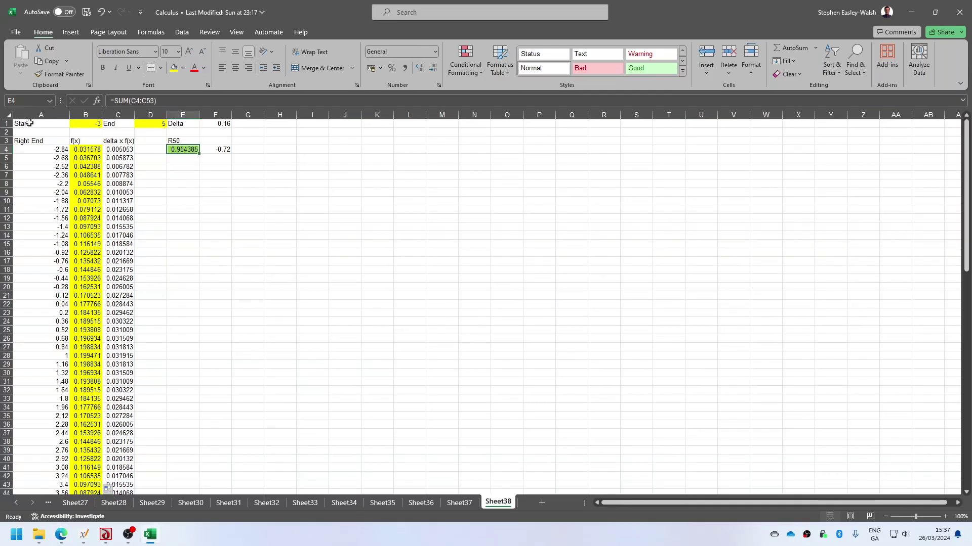
drag(30, 124, 215, 123)
key(ctrl+a)
key(ctrl+c)
click(541, 503)
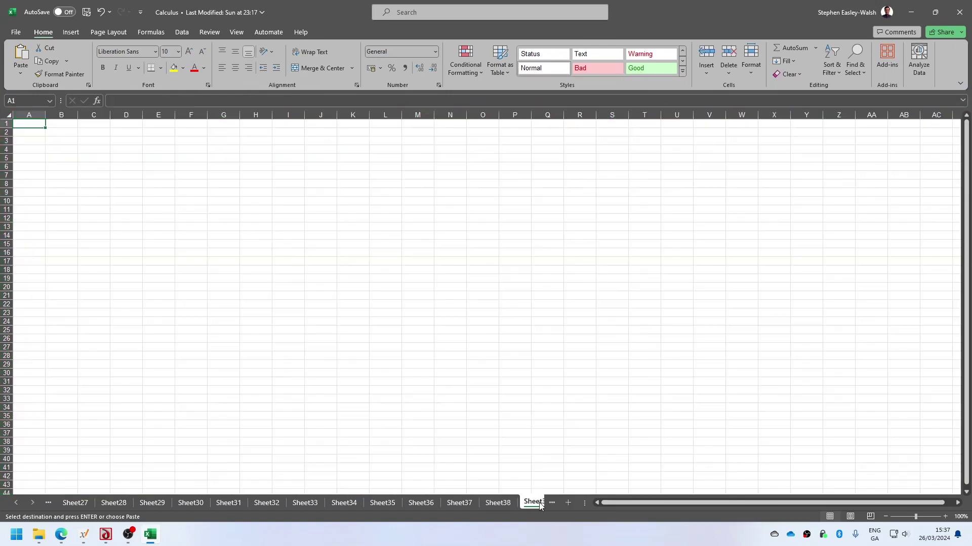
key(ctrl+v)
click(198, 215)
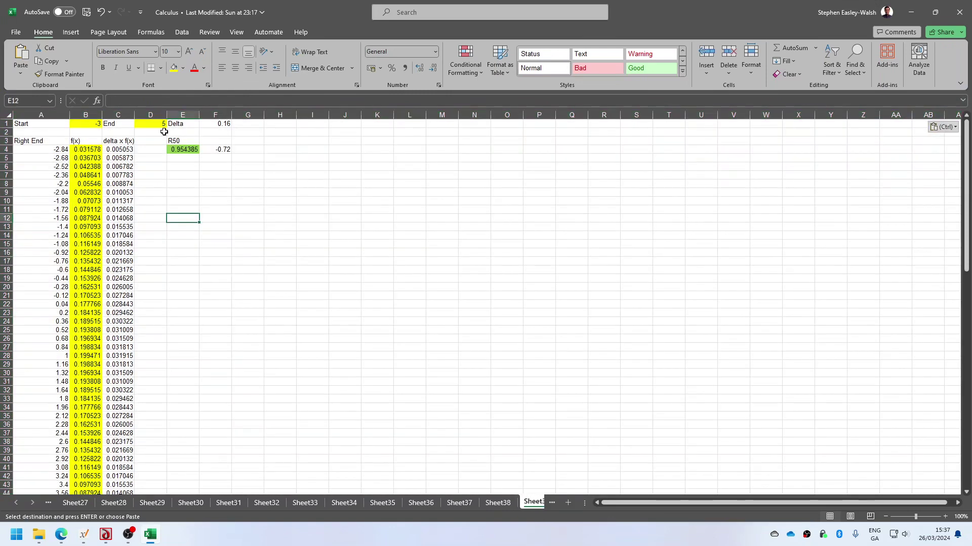
Set Delta in F1 to 8/100 and extend the table to 100 rows, clearing surplus row 104
click(211, 123)
double_click(210, 123)
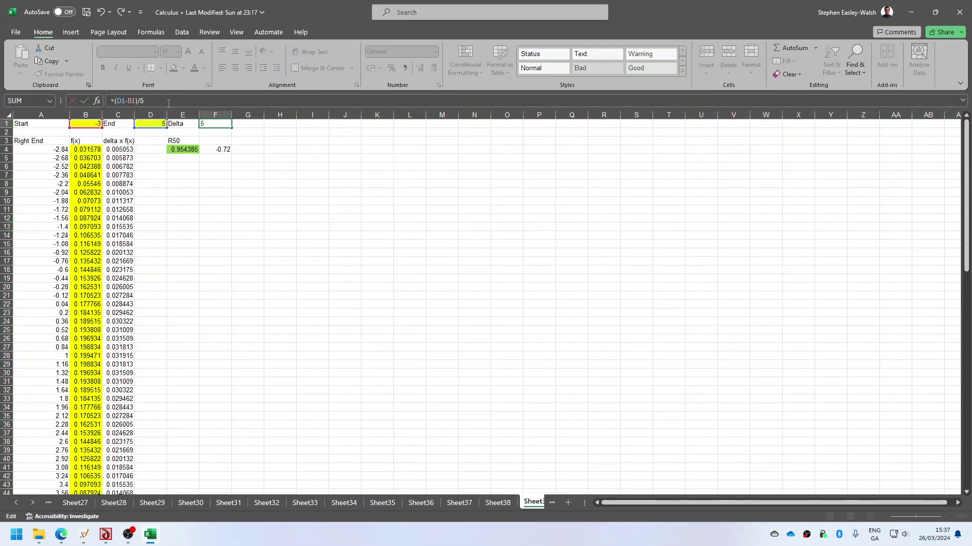
key(Return)
scroll(18, 407, down, 10)
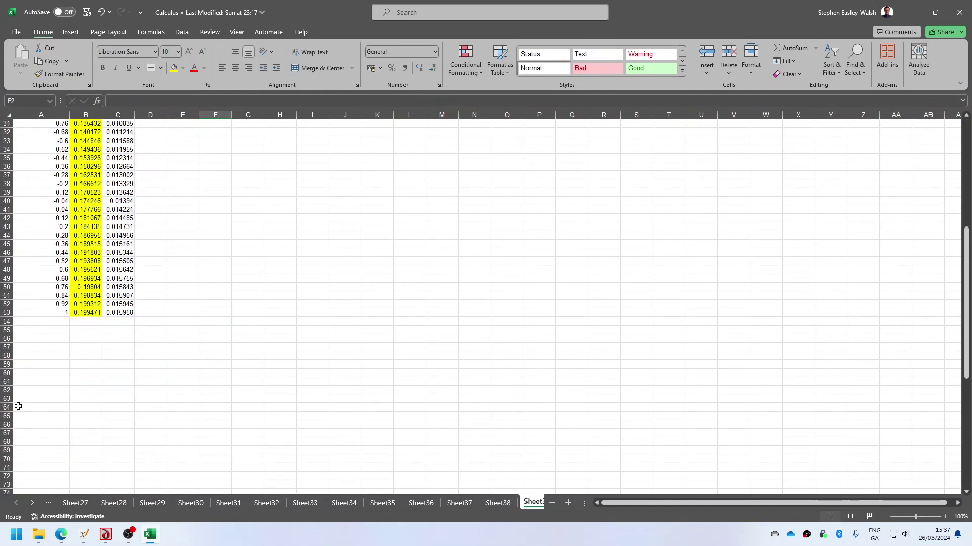
mouse_move(43, 316)
mouse_down()
mouse_move(129, 315)
mouse_move(193, 502)
mouse_move(215, 473)
mouse_up()
scroll(223, 462, down, 2)
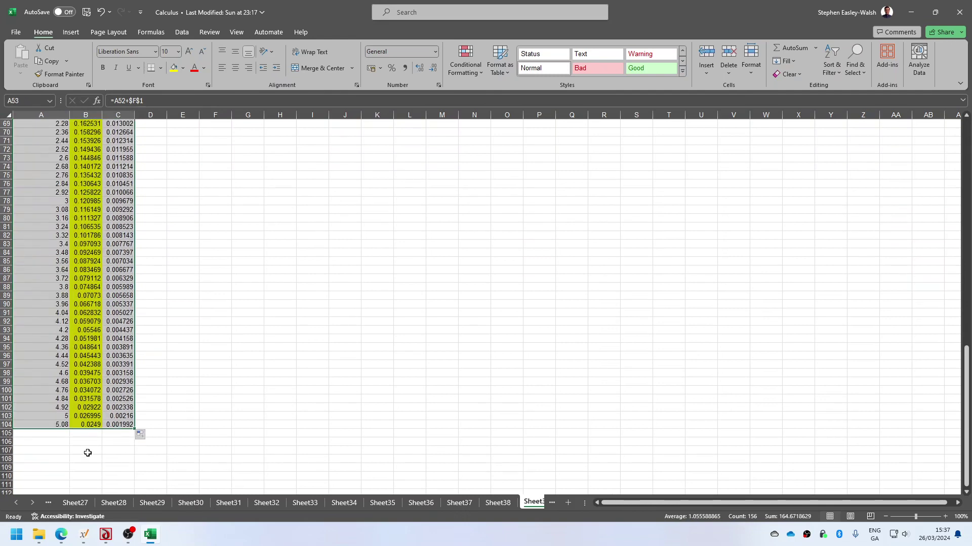
click(6, 425)
key(Delete)
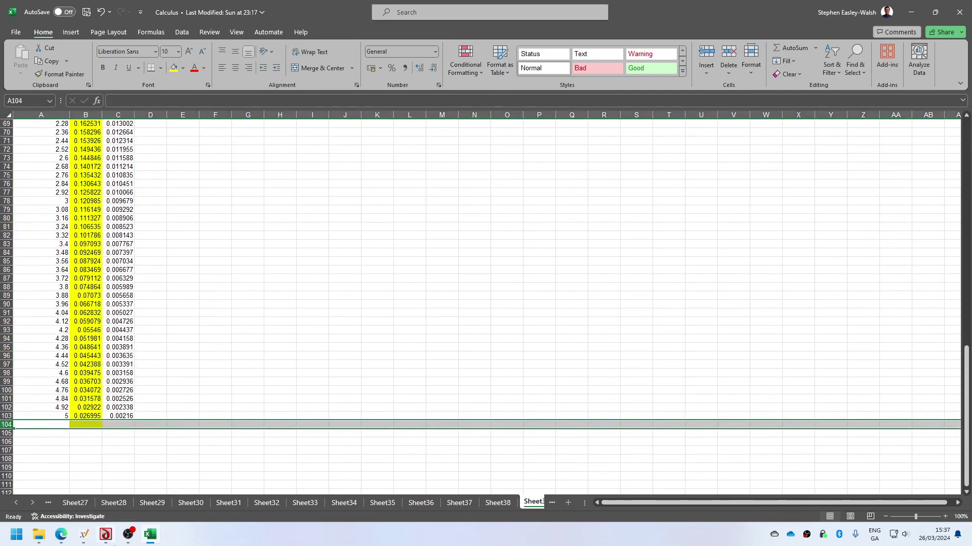
scroll(256, 299, up, 3)
scroll(273, 317, up, 10)
scroll(273, 316, up, 7)
scroll(273, 316, up, 3)
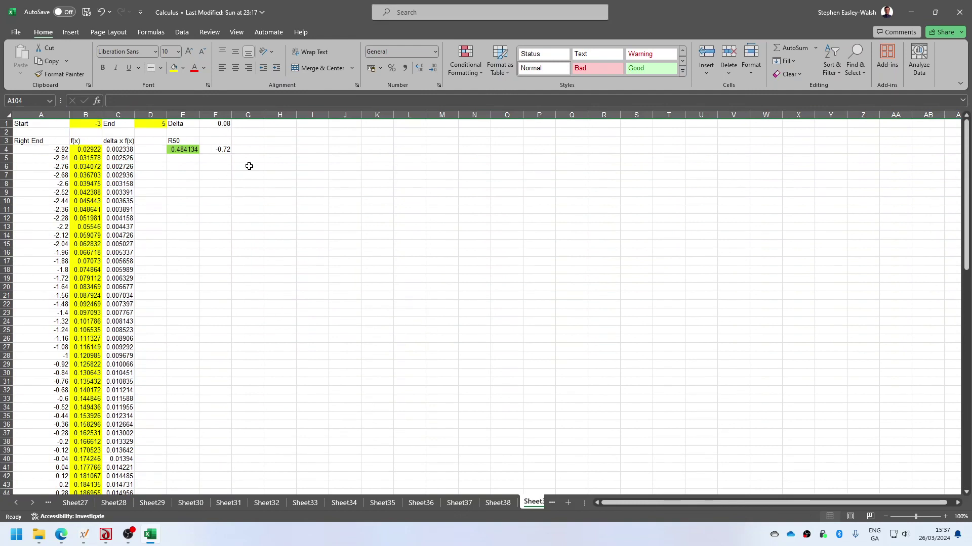
Change E4 to SUM(C4:C103), giving R100 = 0.954471
click(185, 151)
click(161, 101)
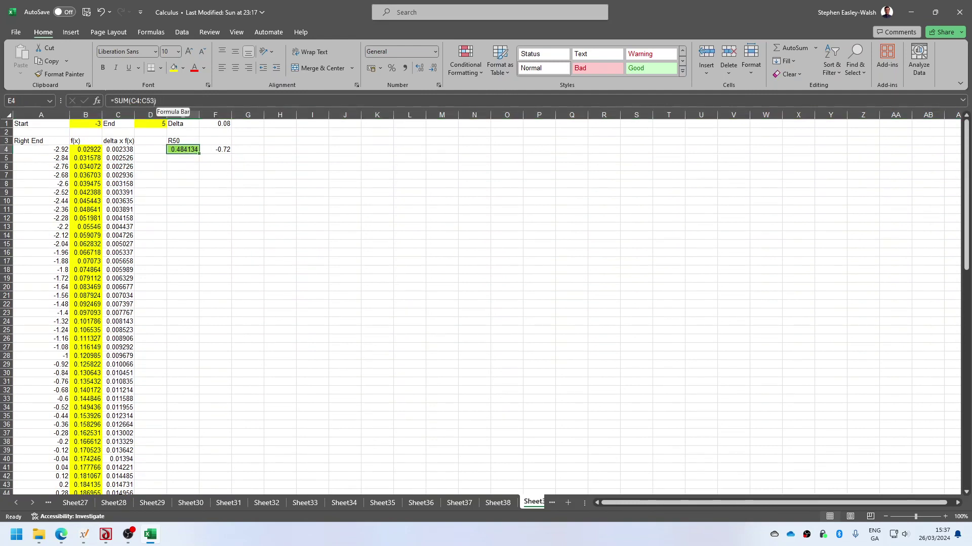
key(Return)
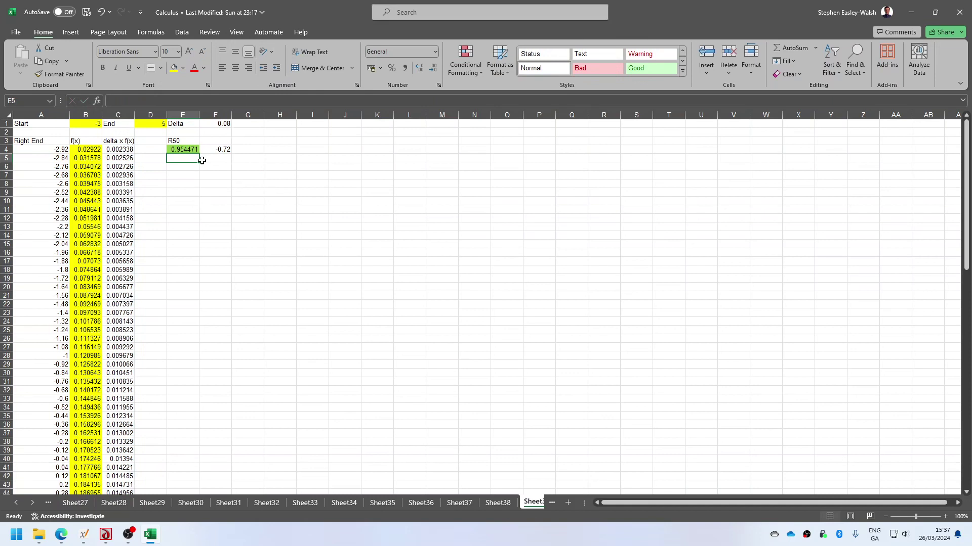
key(alt+Tab)
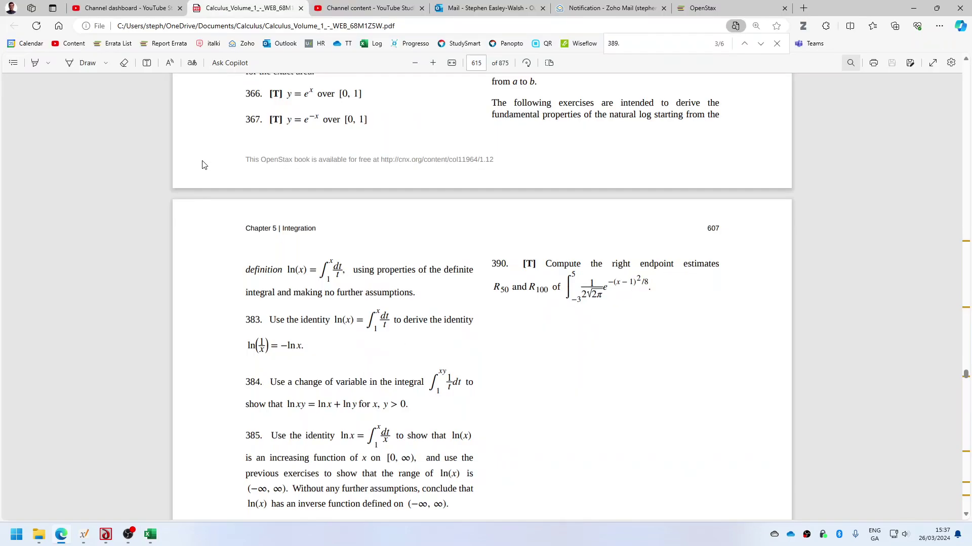
Show the PDF's contents pane, expand Chapter 5 and jump near its 5.7 Exercises page
click(13, 63)
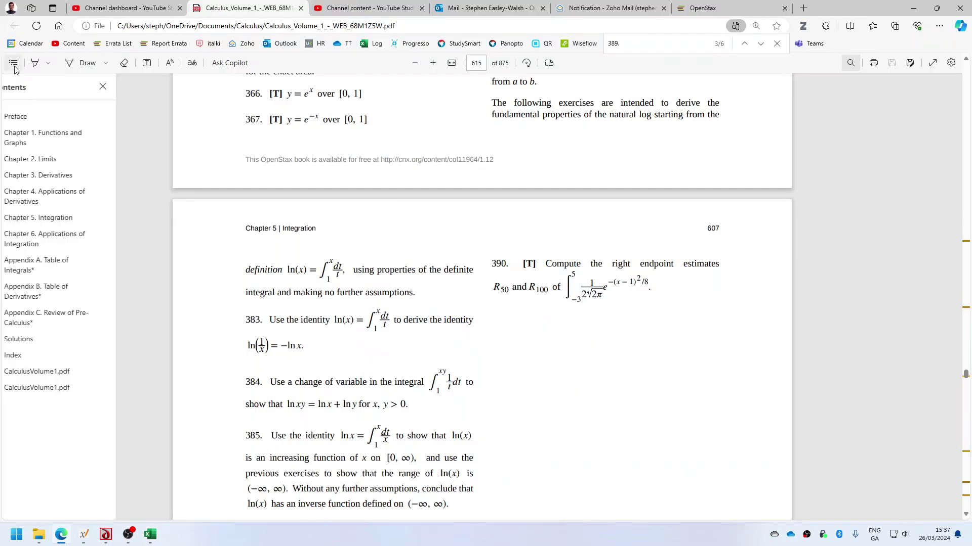
click(44, 235)
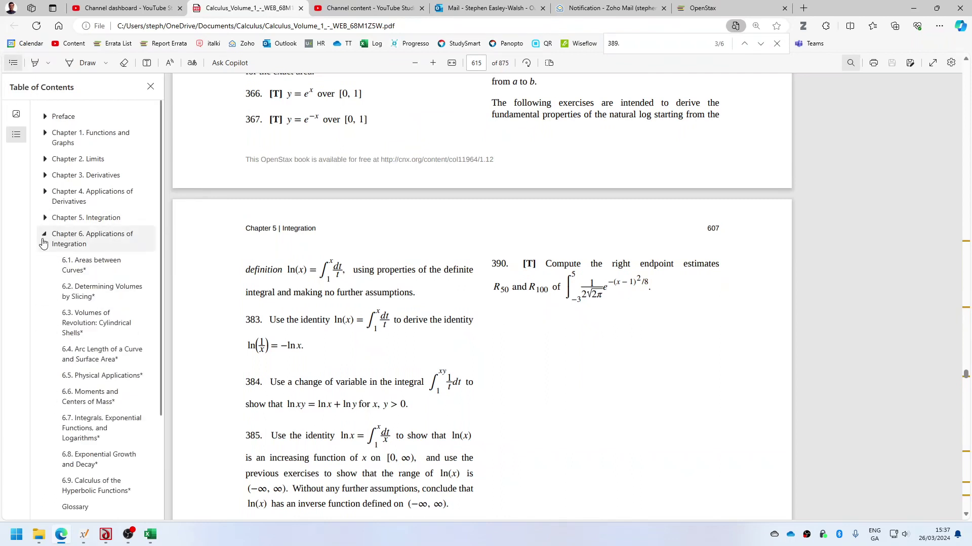
click(45, 220)
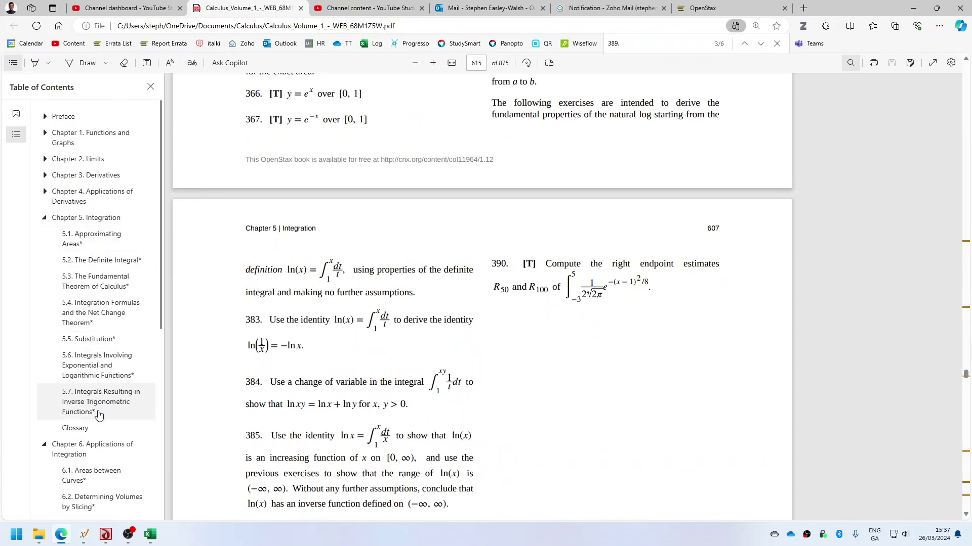
click(89, 427)
scroll(413, 310, up, 5)
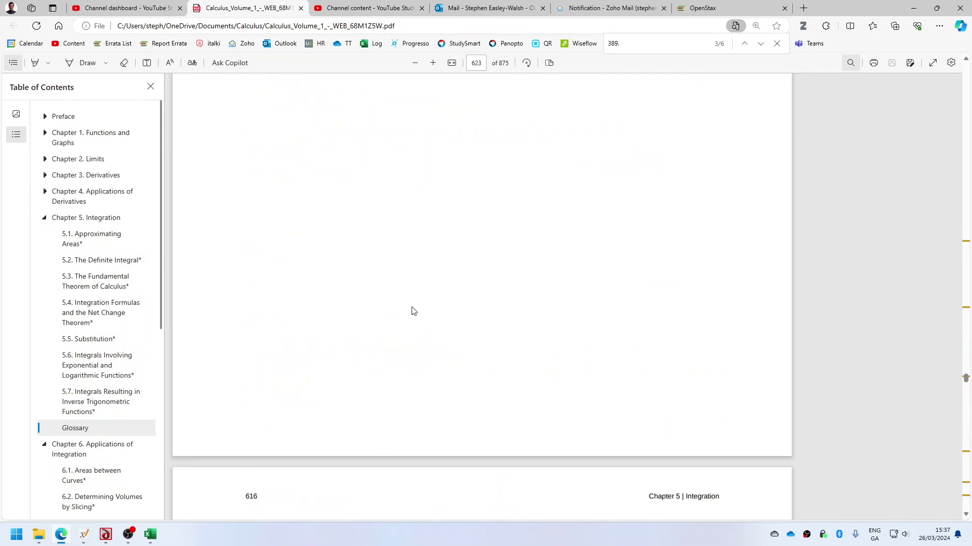
scroll(412, 312, up, 5)
scroll(413, 317, up, 5)
scroll(414, 316, up, 5)
scroll(414, 317, up, 3)
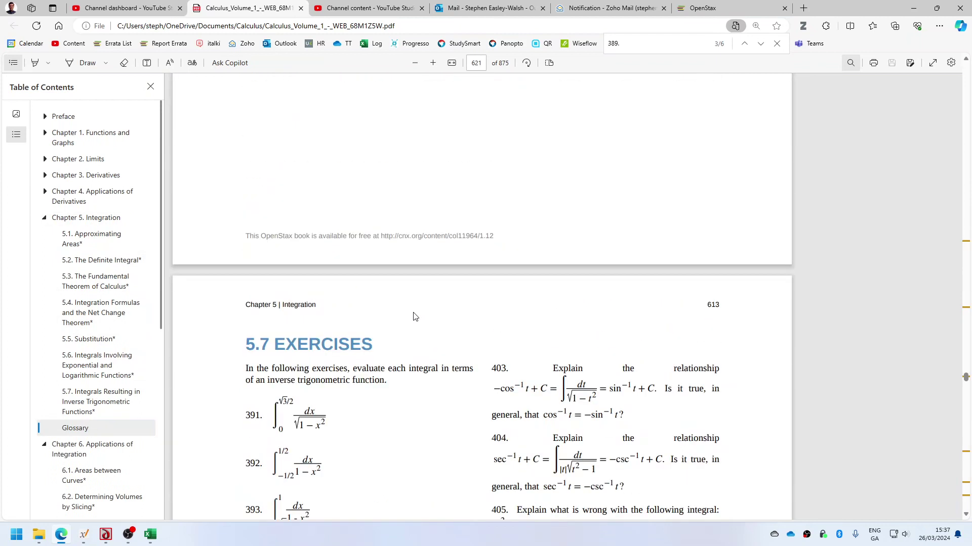
scroll(414, 317, down, 3)
scroll(414, 316, up, 2)
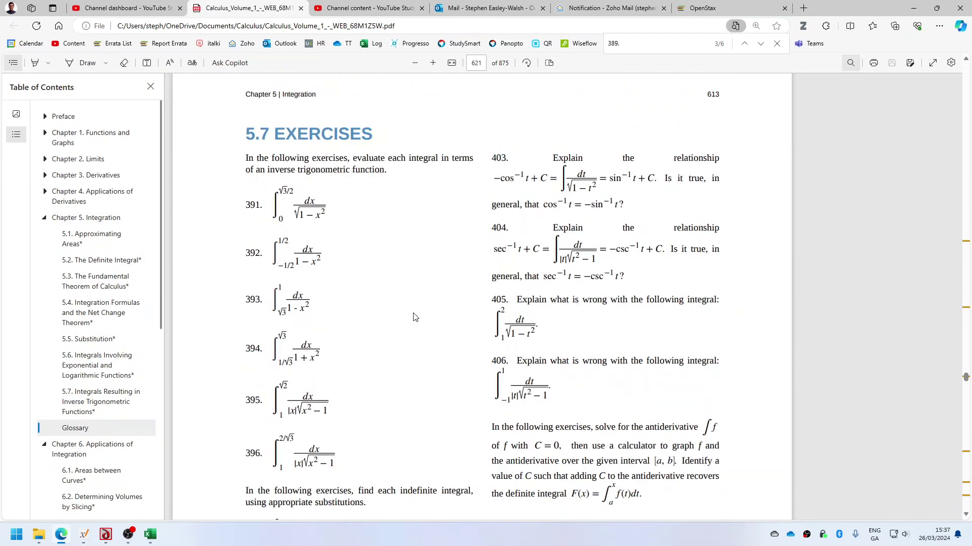